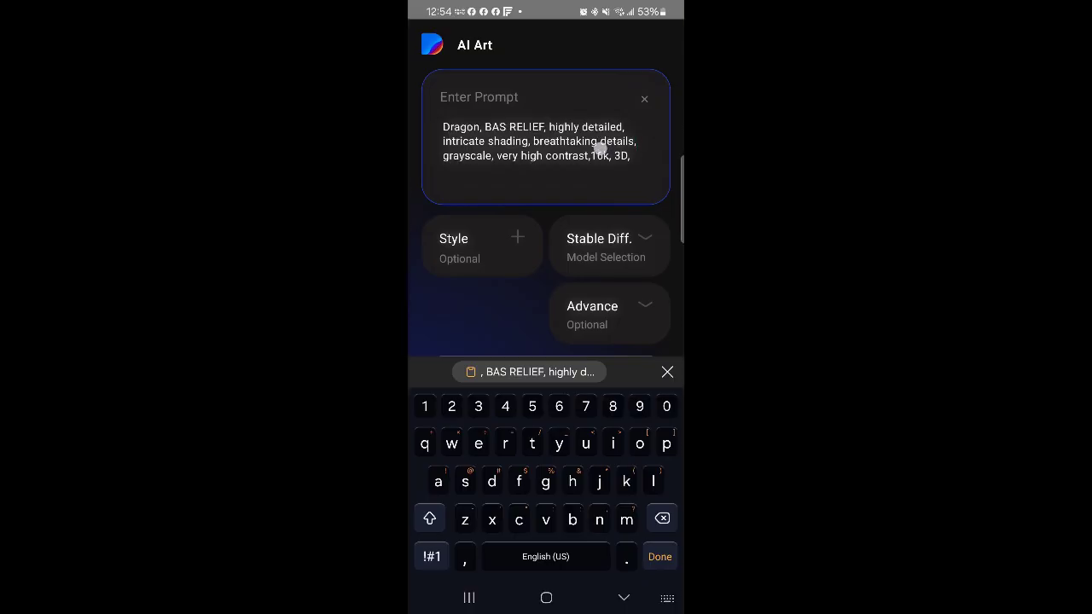
Apply the Midjourney style to the bas-relief dragon prompt and generate four images
{"action": "left_click_drag", "start_coordinate": [600, 150], "coordinate": [604, 118]}
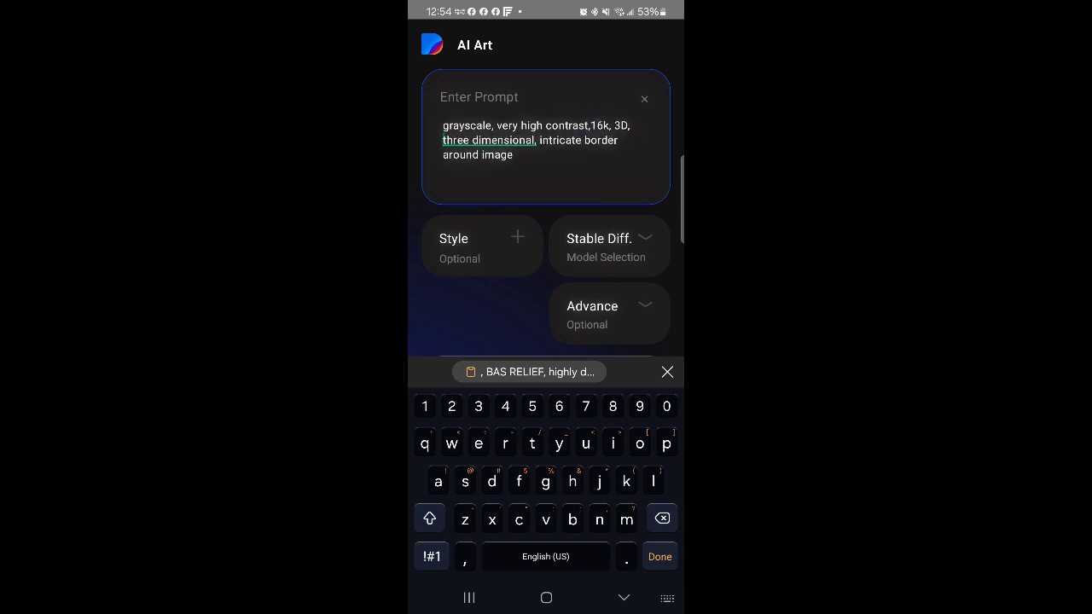
{"action": "left_click", "coordinate": [478, 247]}
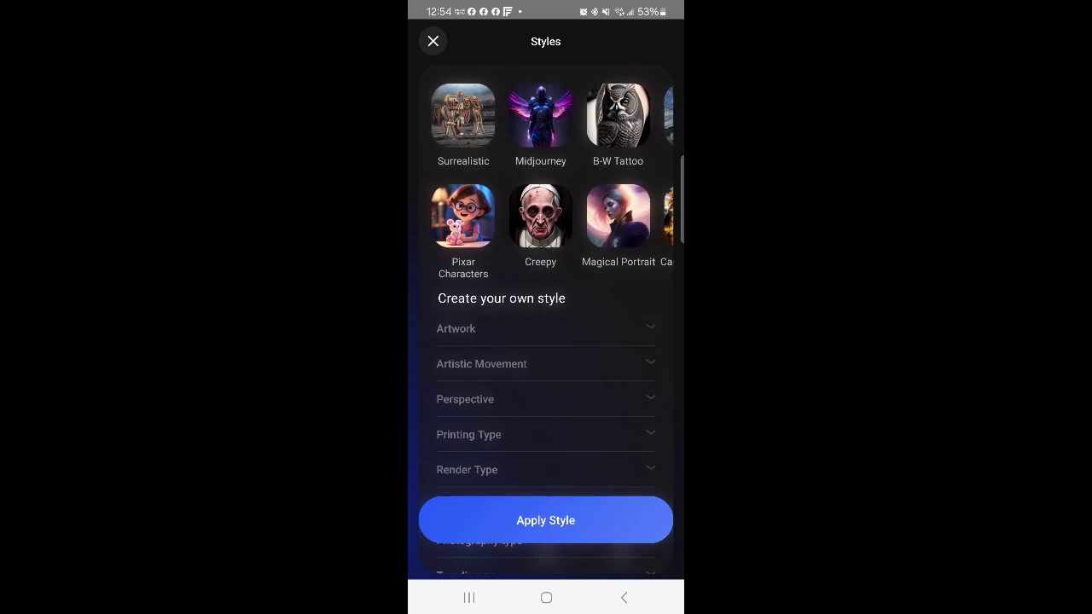
{"action": "left_click", "coordinate": [540, 115]}
{"action": "left_click", "coordinate": [545, 521]}
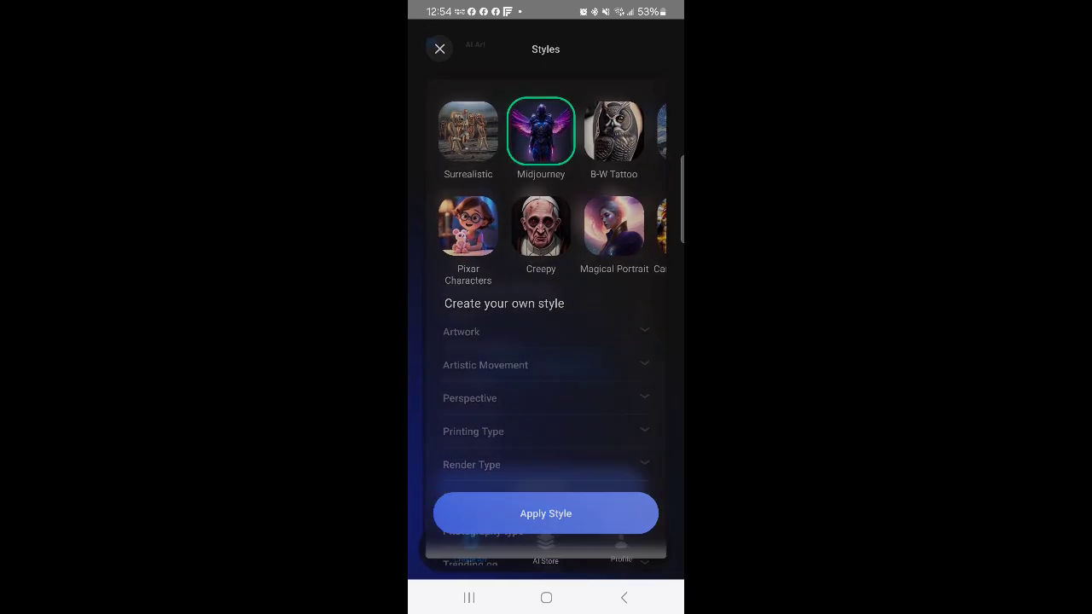
{"action": "left_click", "coordinate": [607, 378]}
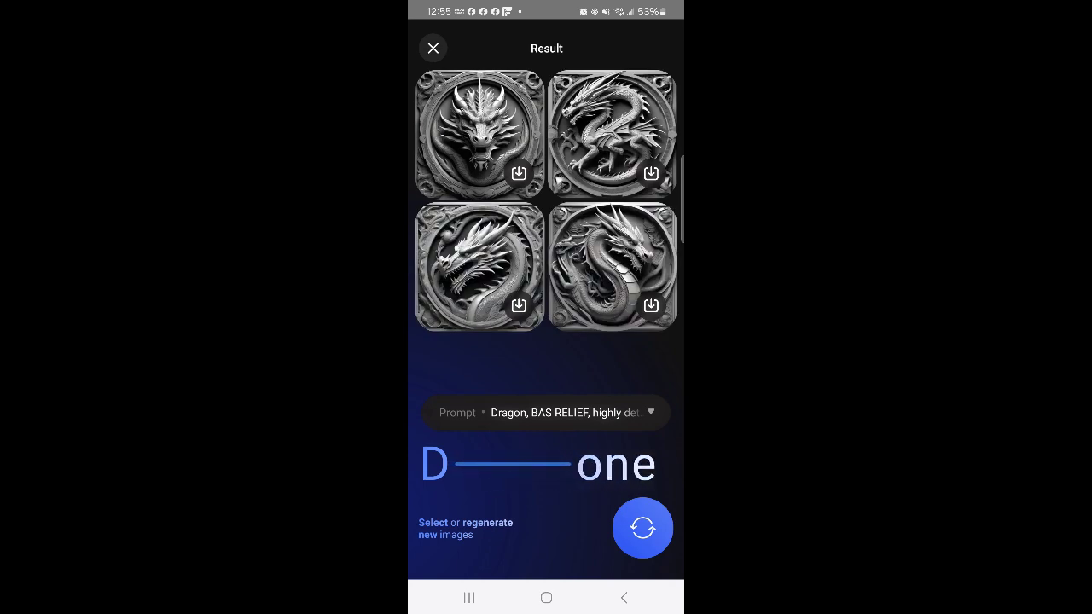
Open the bottom-left dragon result and download it without a watermark
{"action": "left_click", "coordinate": [479, 267]}
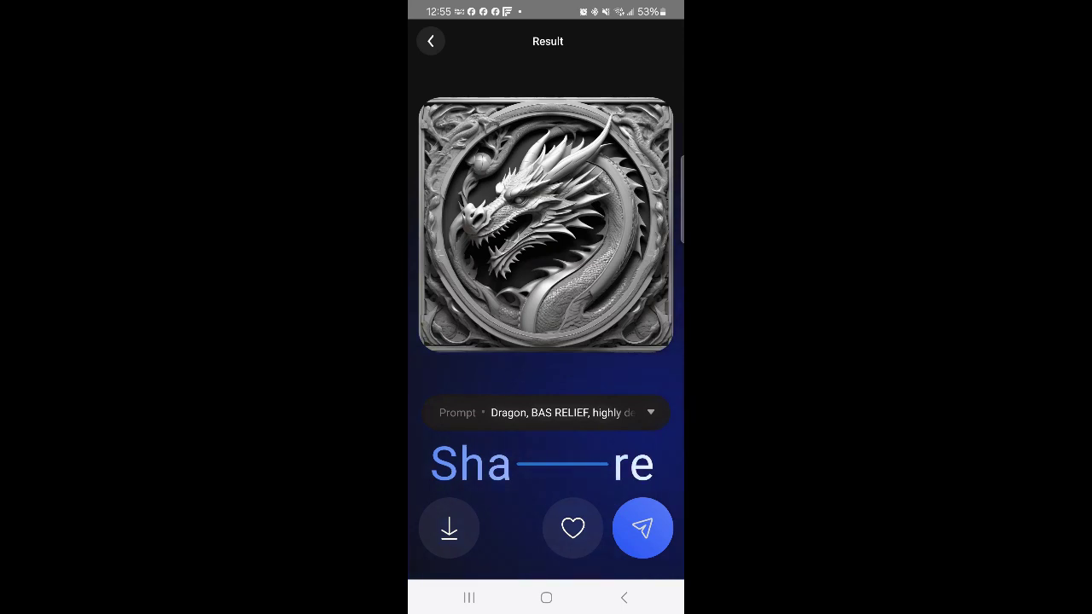
{"action": "left_click", "coordinate": [449, 528]}
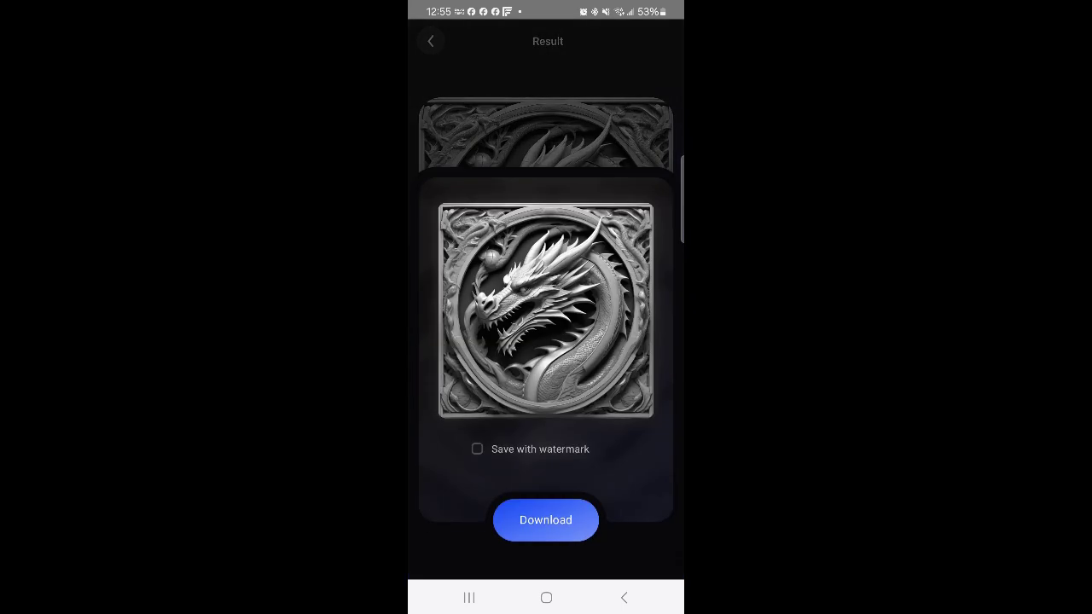
{"action": "left_click", "coordinate": [560, 524]}
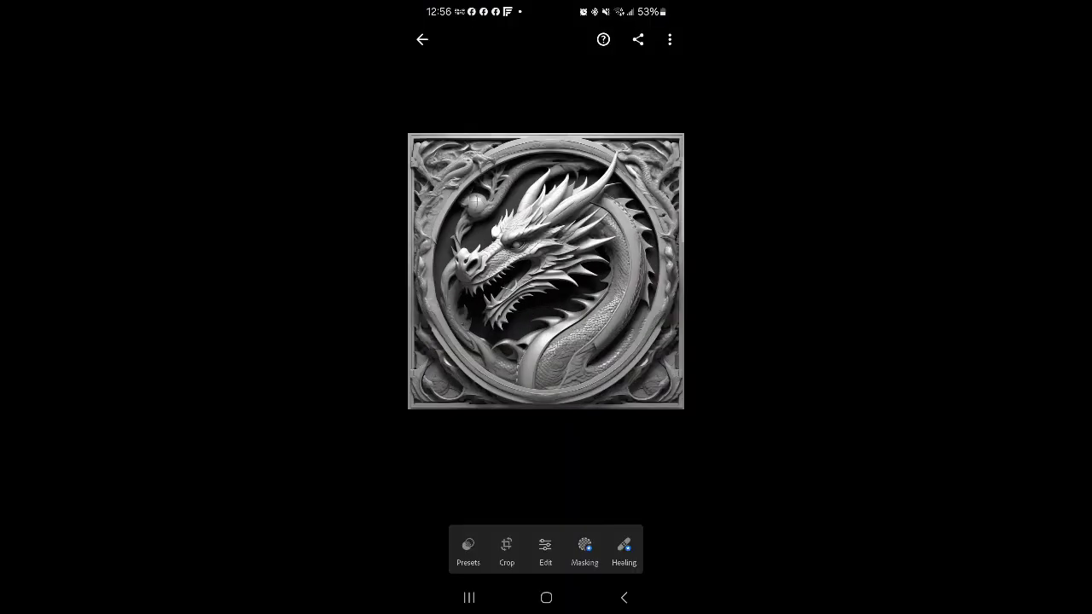
Open the new dragon image and apply the B&W Punch preset
{"action": "left_click", "coordinate": [624, 597]}
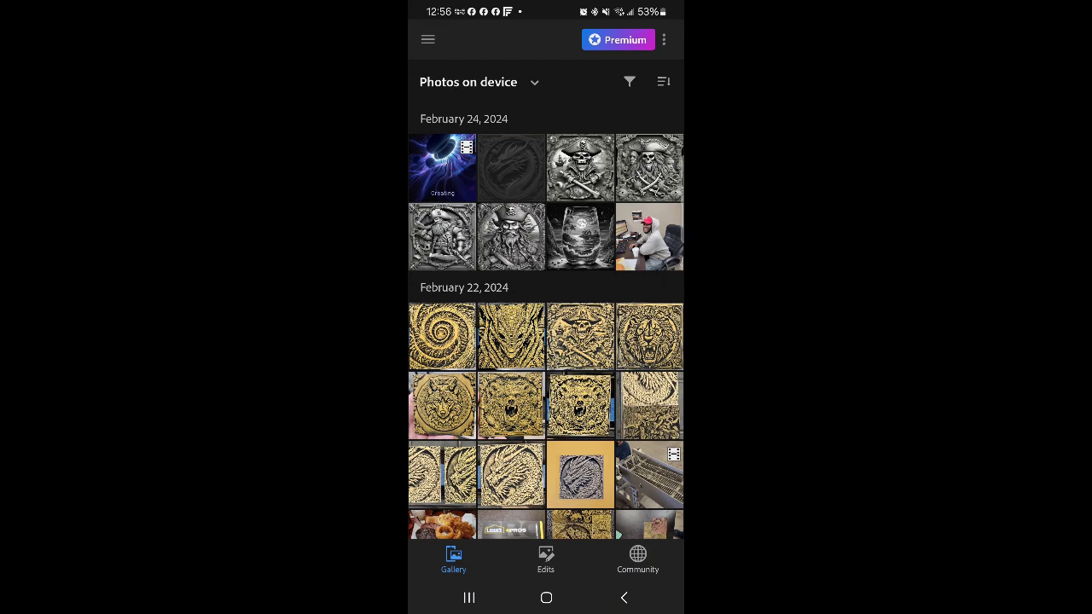
{"action": "left_click", "coordinate": [511, 168]}
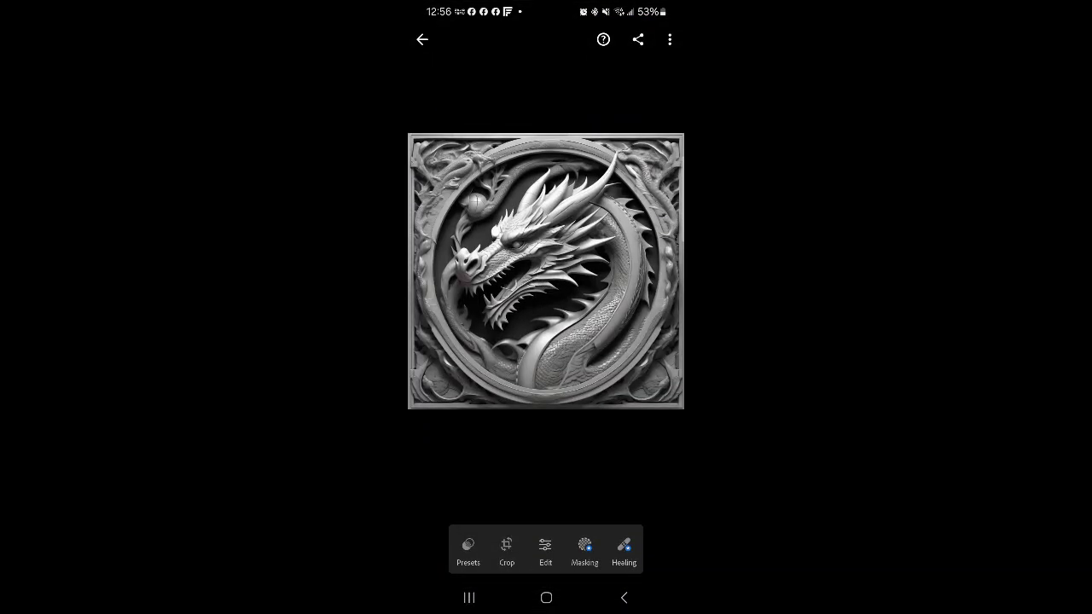
{"action": "left_click", "coordinate": [468, 550]}
{"action": "left_click", "coordinate": [578, 485]}
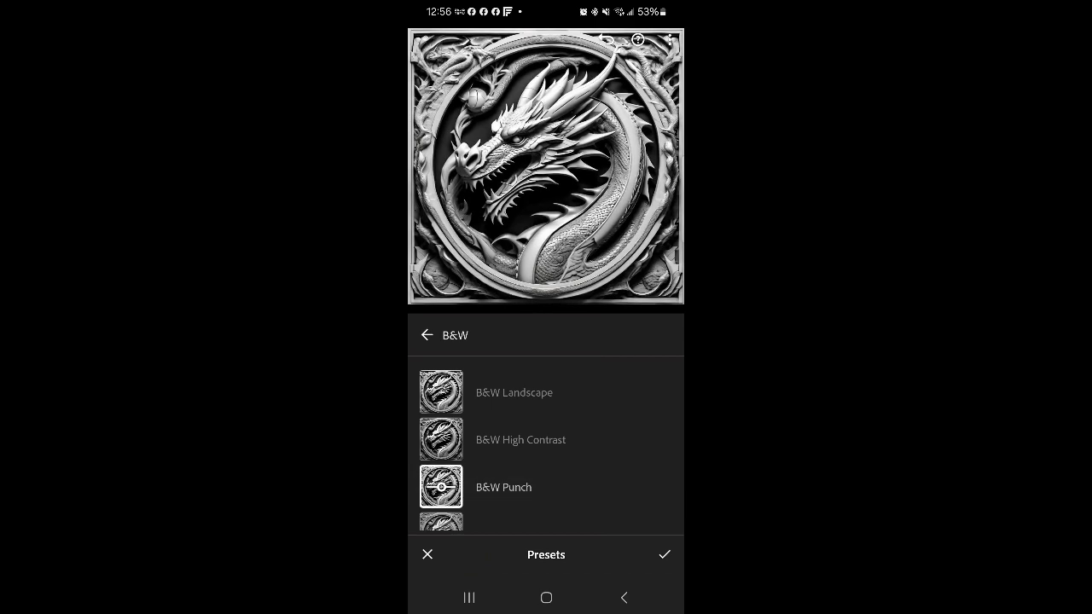
{"action": "left_click", "coordinate": [665, 554]}
In Detail, push the sharpening amount, radius, detail and masking sliders to maximum
{"action": "left_click", "coordinate": [545, 550]}
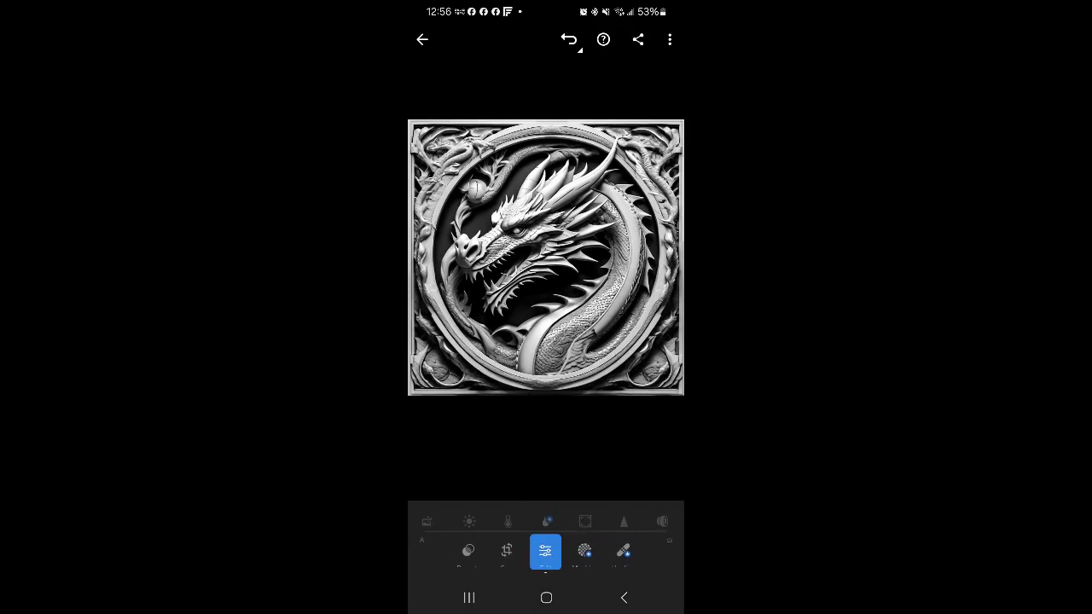
{"action": "left_click", "coordinate": [623, 510]}
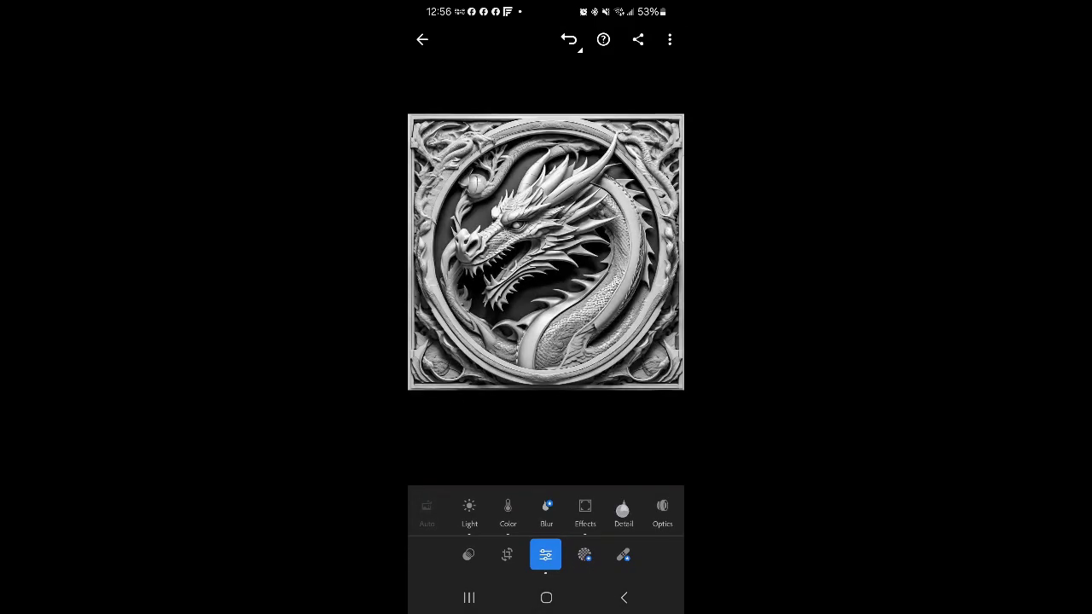
{"action": "left_click_drag", "start_coordinate": [425, 460], "coordinate": [667, 461]}
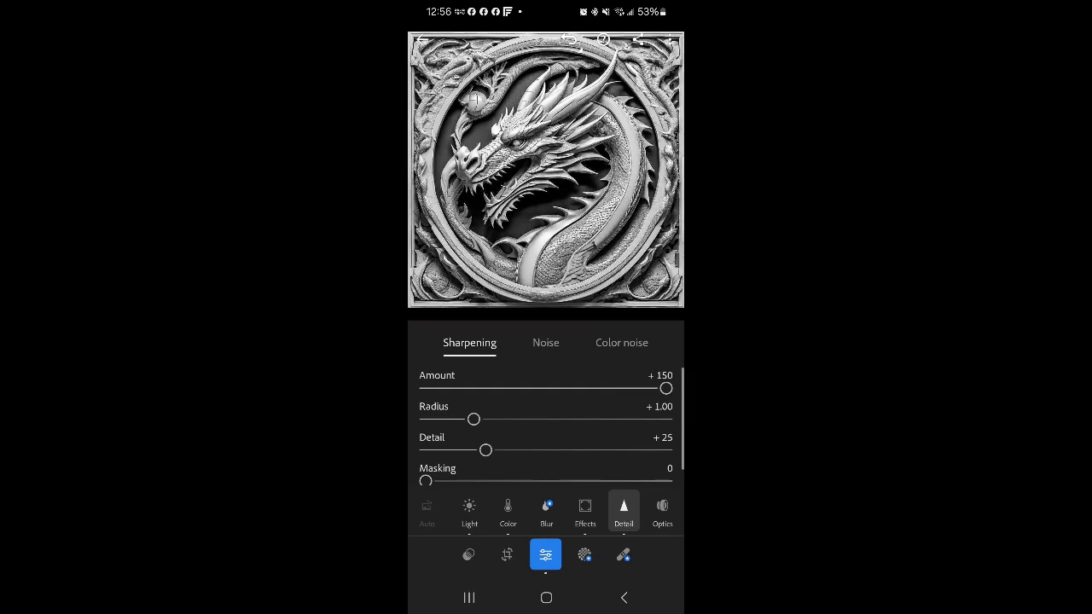
{"action": "left_click_drag", "start_coordinate": [486, 413], "coordinate": [627, 419]}
{"action": "left_click_drag", "start_coordinate": [493, 449], "coordinate": [666, 450]}
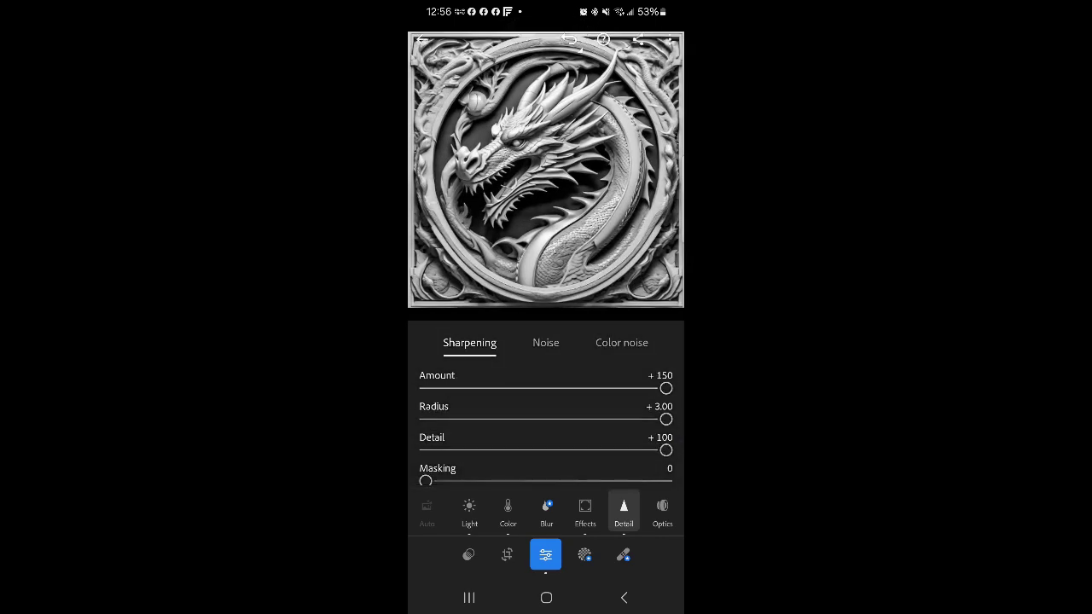
{"action": "left_click_drag", "start_coordinate": [424, 480], "coordinate": [666, 478]}
Max the noise and color noise reduction sliders, then lower Exposure to about +0.33
{"action": "left_click", "coordinate": [546, 343]}
{"action": "left_click_drag", "start_coordinate": [426, 432], "coordinate": [661, 431]}
{"action": "left_click_drag", "start_coordinate": [546, 435], "coordinate": [667, 435]}
{"action": "left_click_drag", "start_coordinate": [426, 463], "coordinate": [666, 462]}
{"action": "left_click", "coordinate": [618, 353]}
{"action": "left_click_drag", "start_coordinate": [426, 462], "coordinate": [666, 463]}
{"action": "left_click_drag", "start_coordinate": [546, 432], "coordinate": [667, 431]}
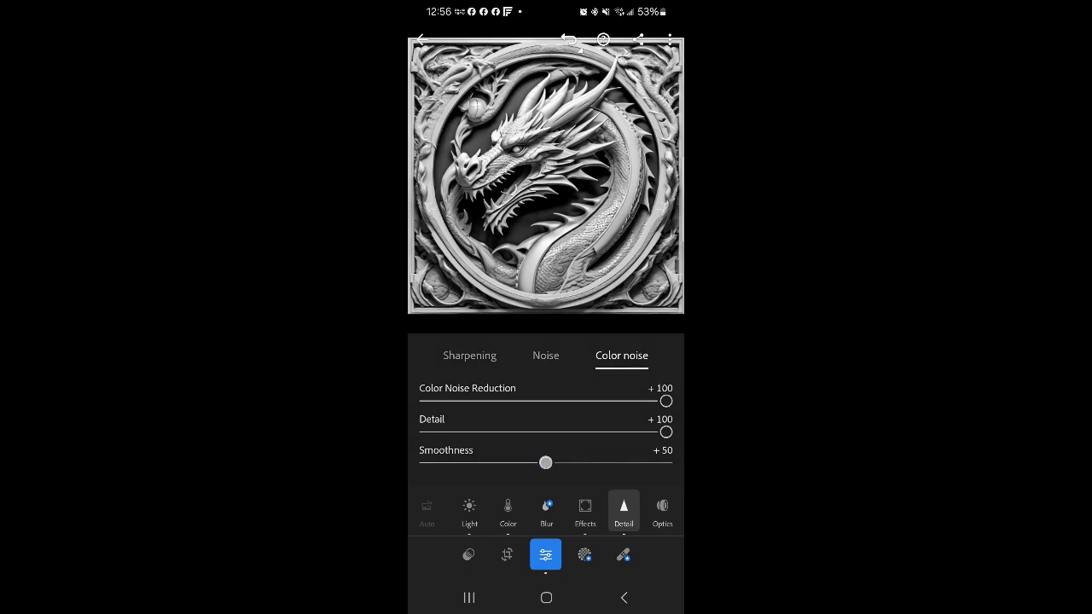
{"action": "left_click_drag", "start_coordinate": [546, 462], "coordinate": [666, 462]}
{"action": "left_click", "coordinate": [469, 512]}
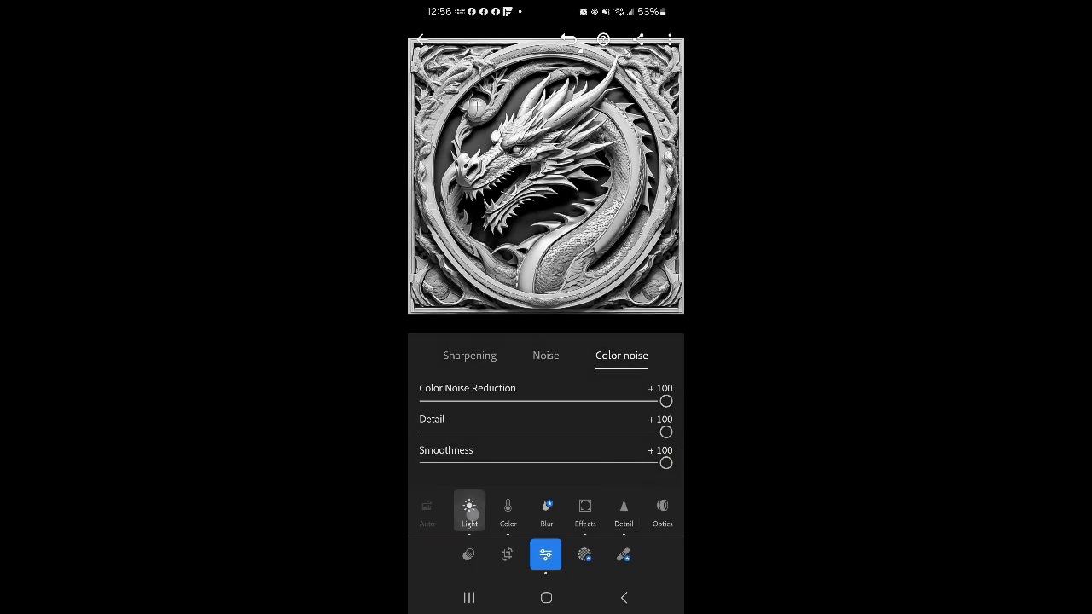
{"action": "left_click_drag", "start_coordinate": [555, 413], "coordinate": [548, 412]}
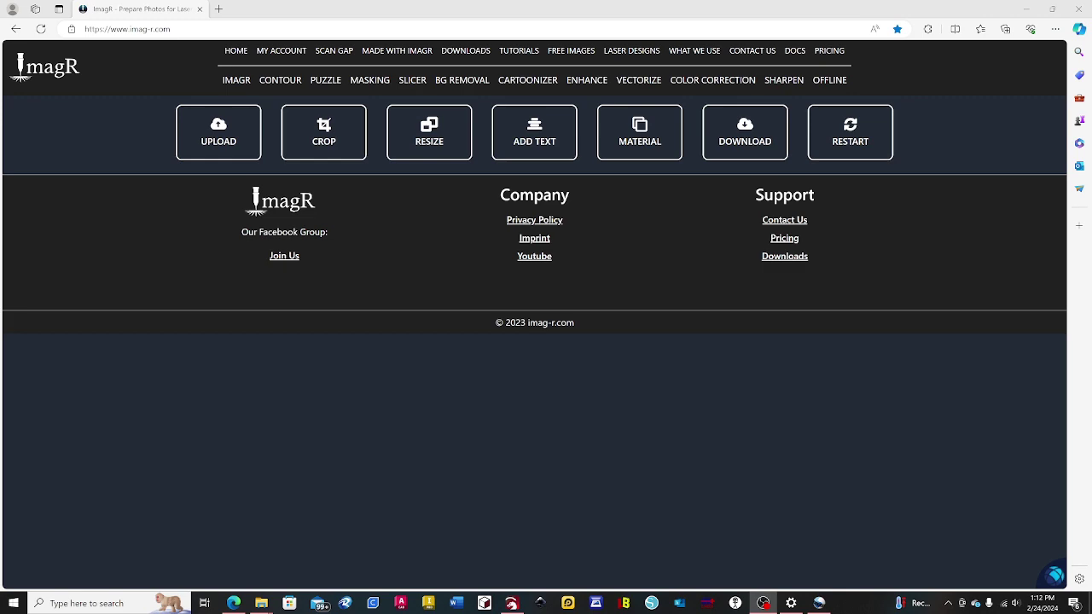
{"action": "left_click", "coordinate": [217, 136]}
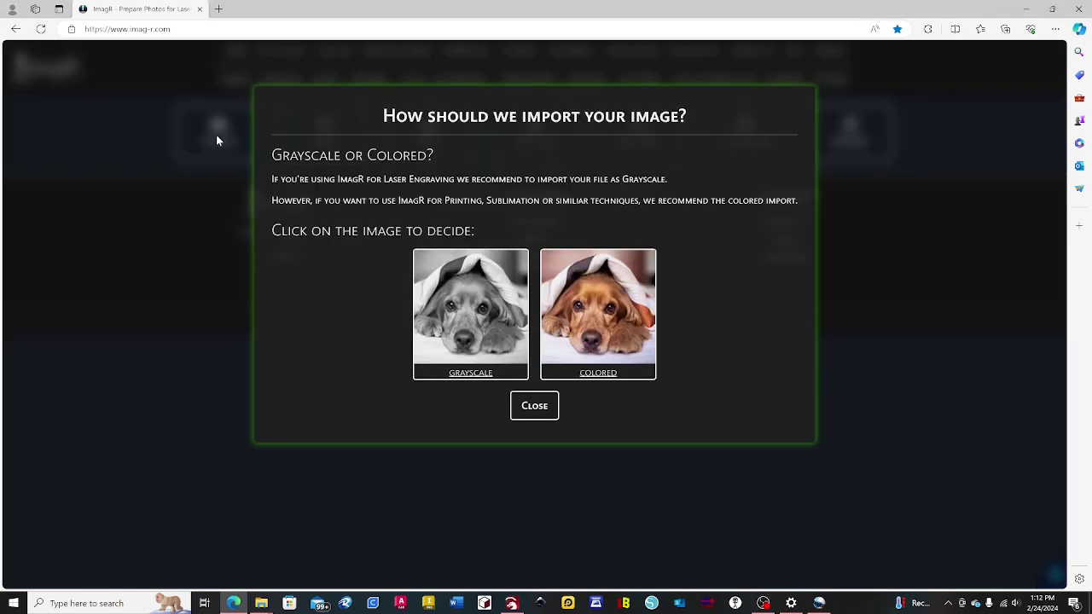
{"action": "left_click", "coordinate": [439, 316]}
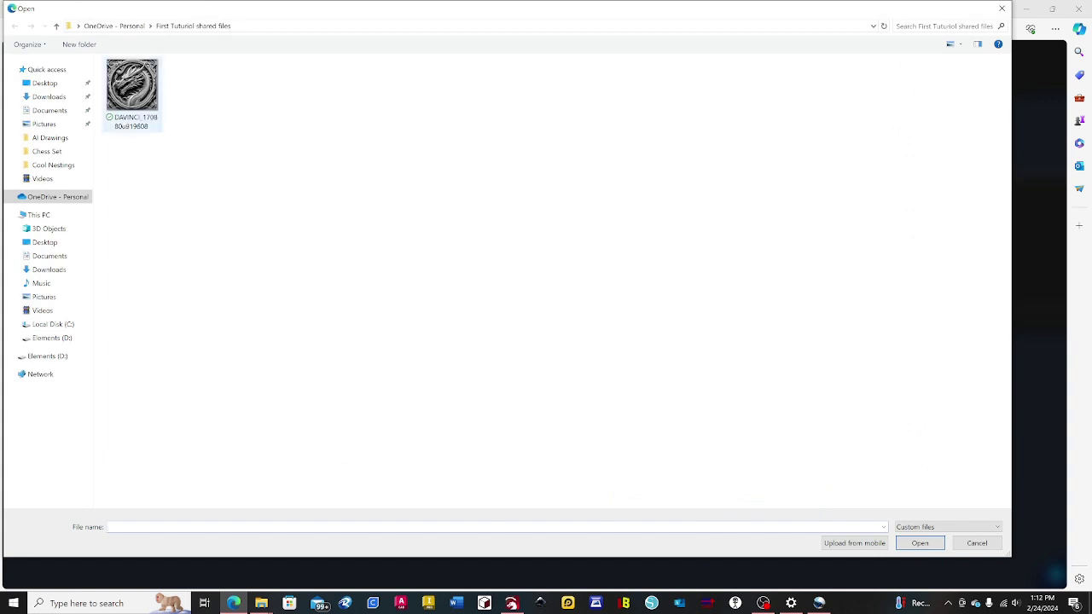
{"action": "left_click", "coordinate": [131, 90]}
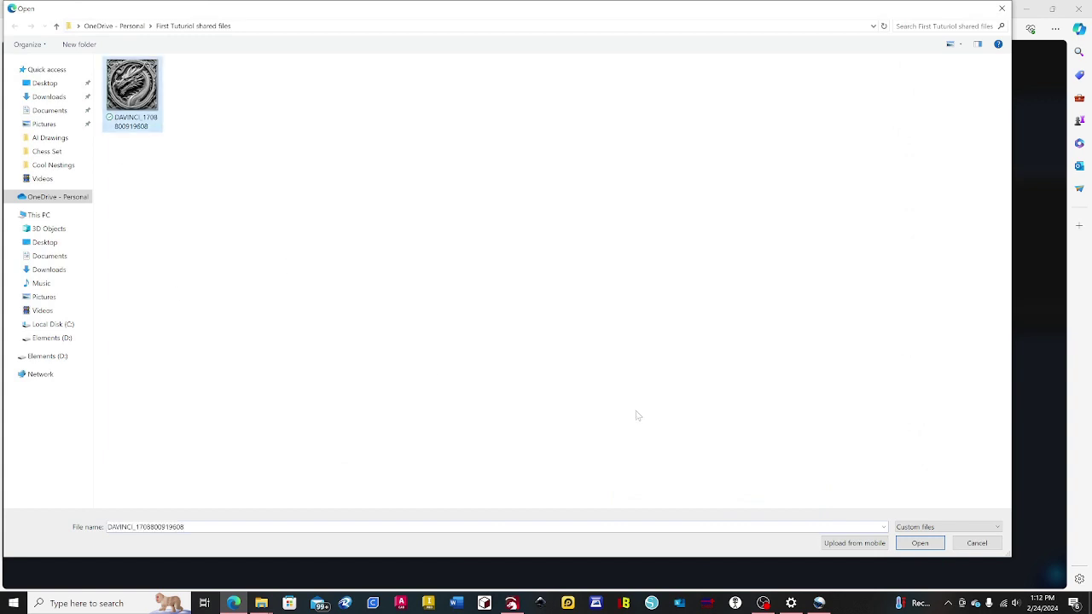
{"action": "left_click", "coordinate": [989, 543]}
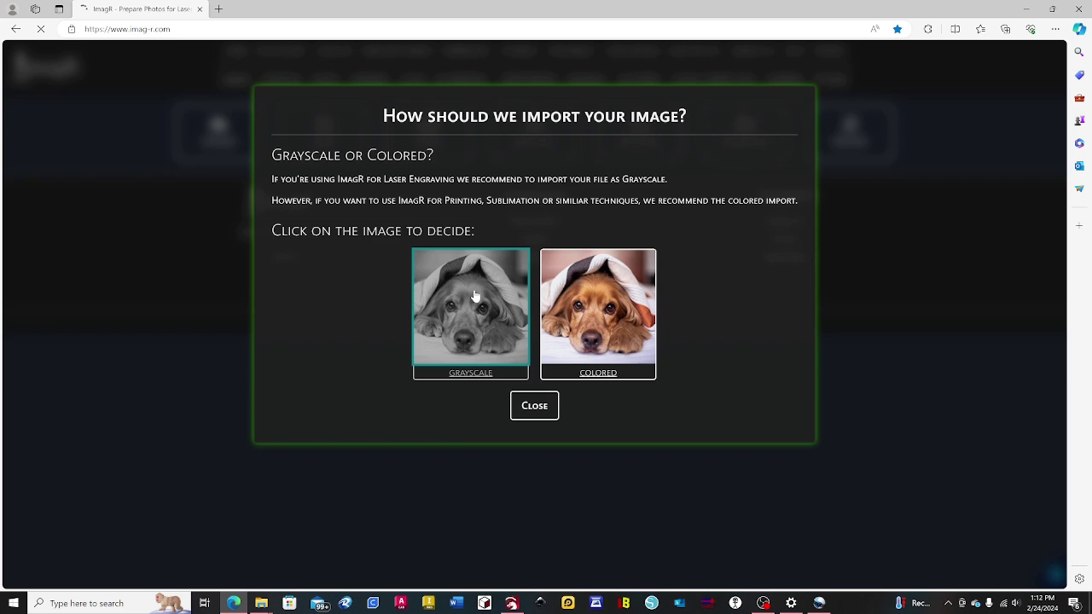
{"action": "left_click", "coordinate": [475, 296]}
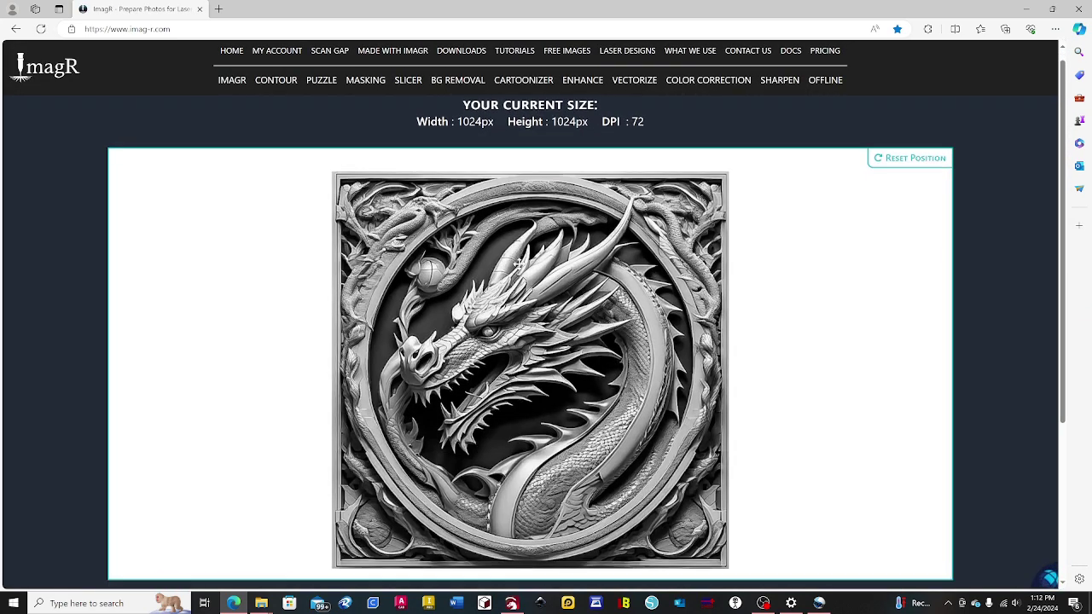
Resize the dragon in inches to 4.03 × 4.03 with DPI set to 254
{"action": "scroll", "coordinate": [475, 426], "scroll_direction": "down", "scroll_amount": 2}
{"action": "left_click", "coordinate": [455, 467]}
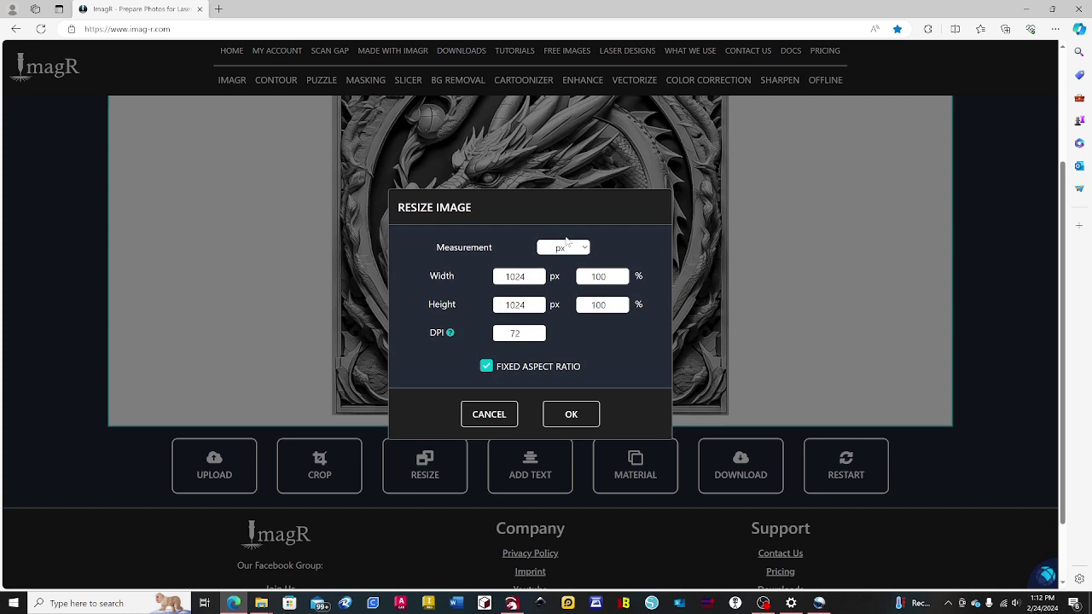
{"action": "left_click", "coordinate": [565, 248]}
{"action": "left_click", "coordinate": [580, 279]}
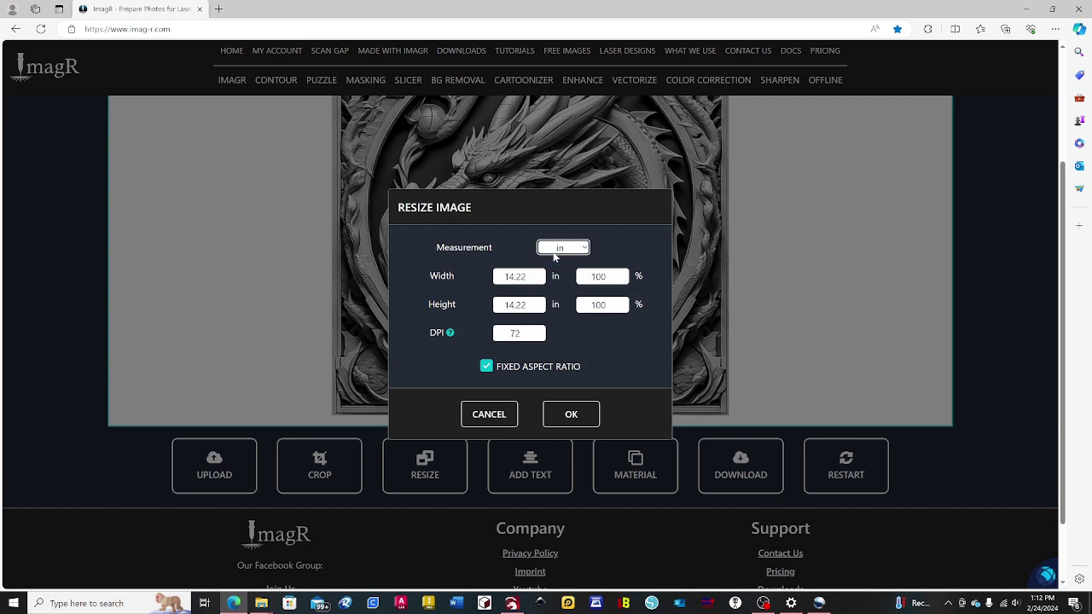
{"action": "left_click", "coordinate": [555, 249]}
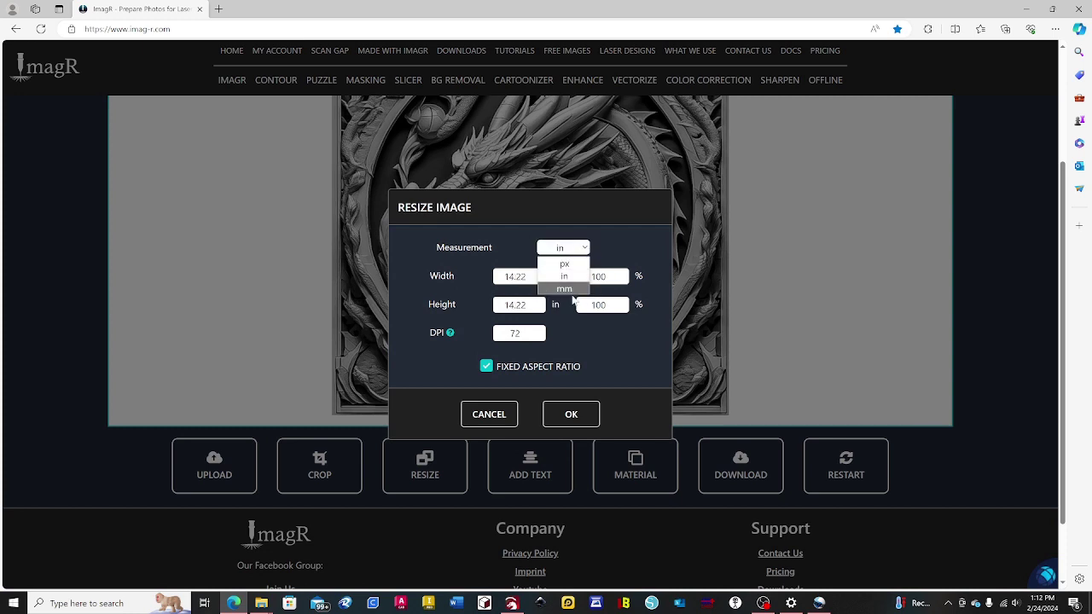
{"action": "left_click", "coordinate": [518, 271]}
{"action": "double_click", "coordinate": [516, 276]}
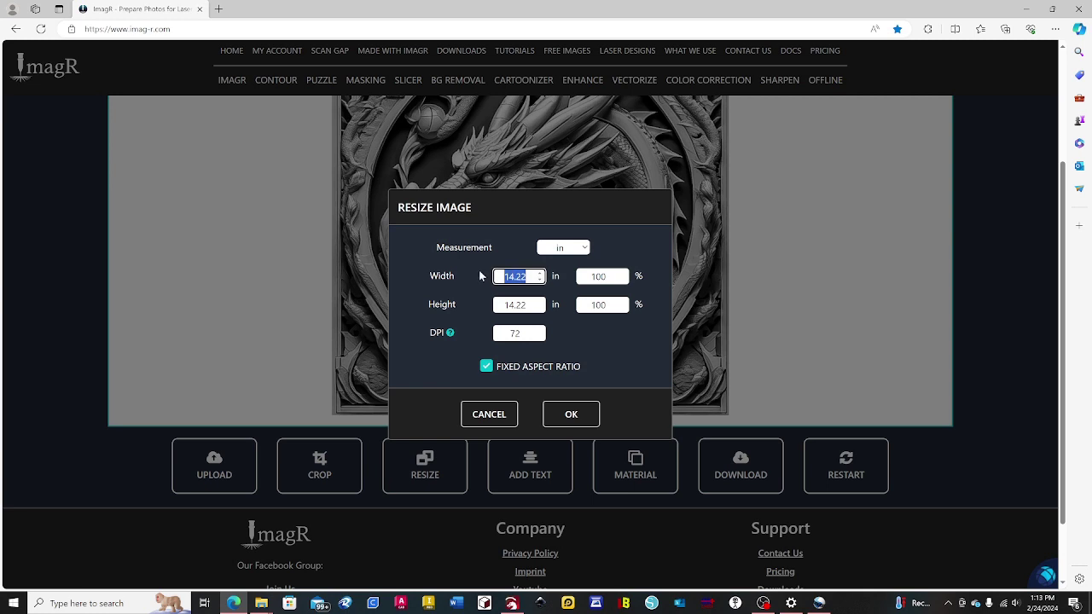
{"action": "type", "text": "4.03"}
{"action": "left_click", "coordinate": [529, 310]}
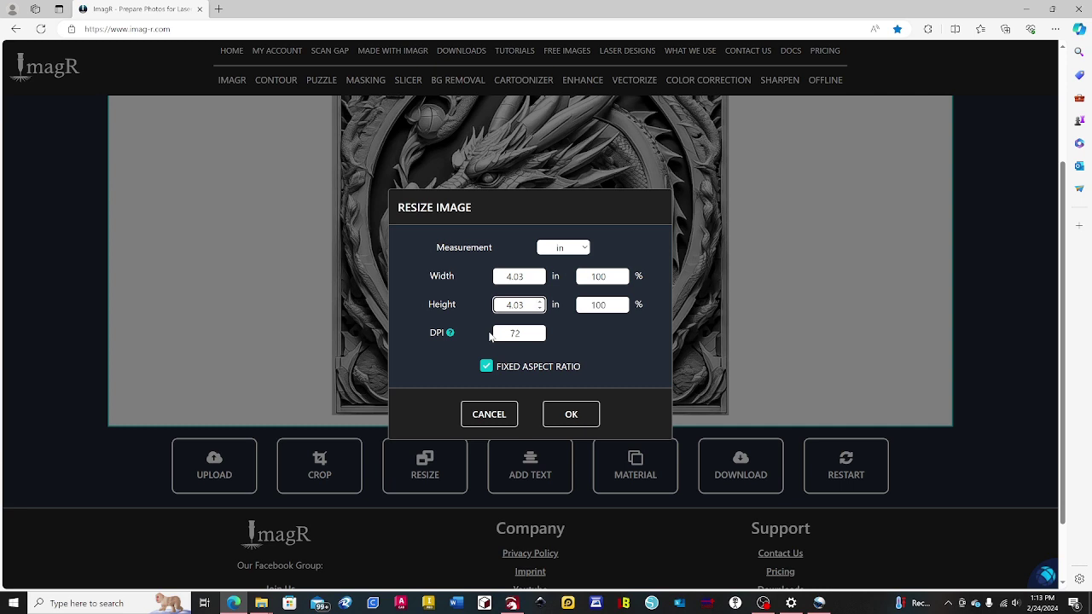
{"action": "double_click", "coordinate": [516, 332]}
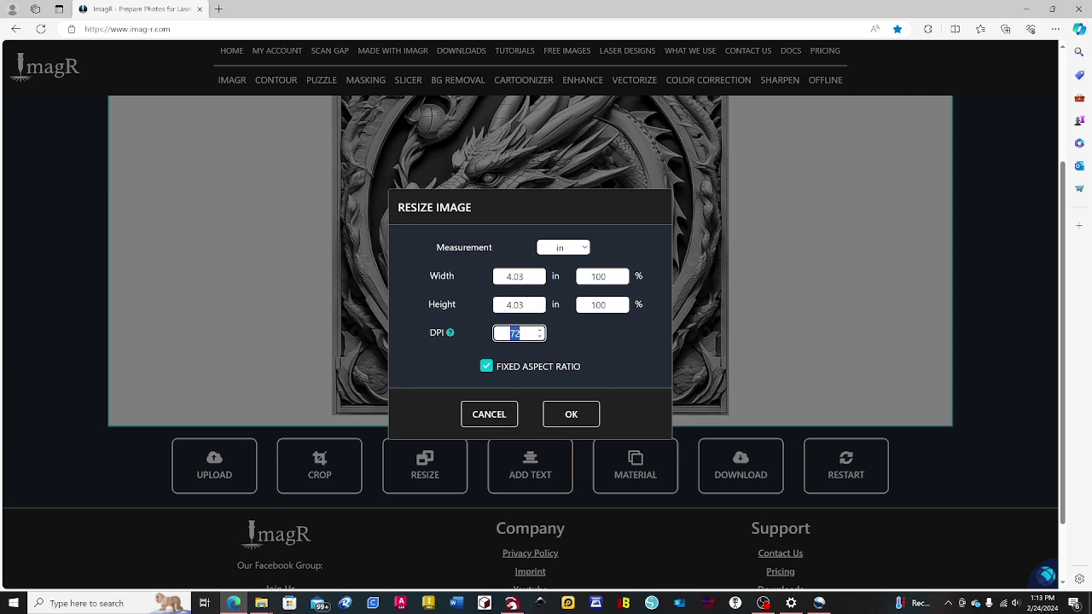
{"action": "type", "text": "254"}
{"action": "left_click", "coordinate": [559, 414]}
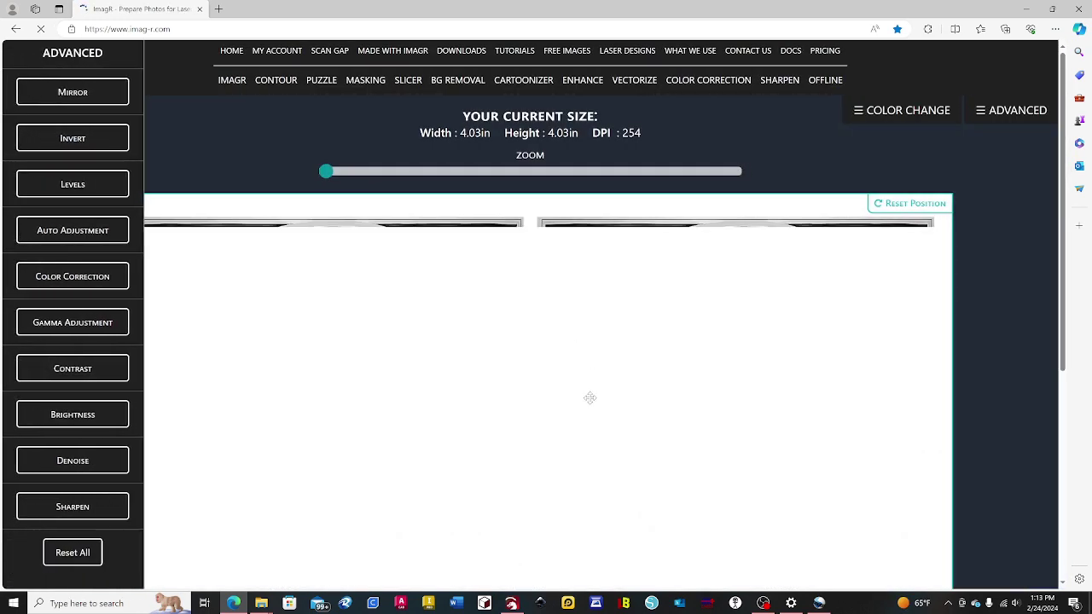
Scroll down to the side-by-side dragon previews and the One Touch tool row
{"action": "scroll", "coordinate": [586, 483], "scroll_direction": "down", "scroll_amount": 3}
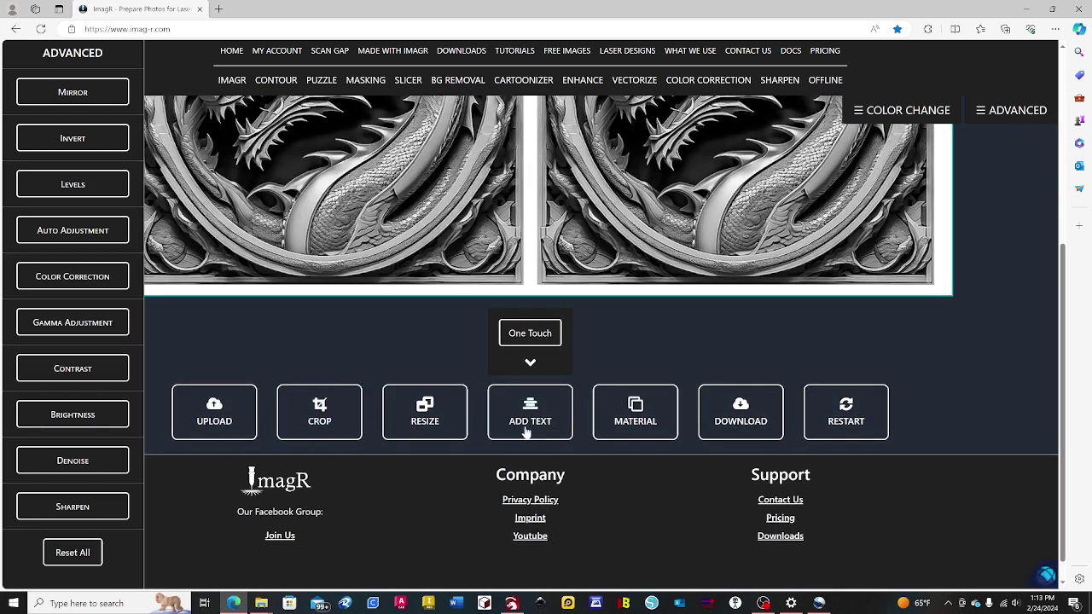
Apply the Marcin Black Slate material from the MARCIN algorithm list
{"action": "left_click", "coordinate": [659, 426]}
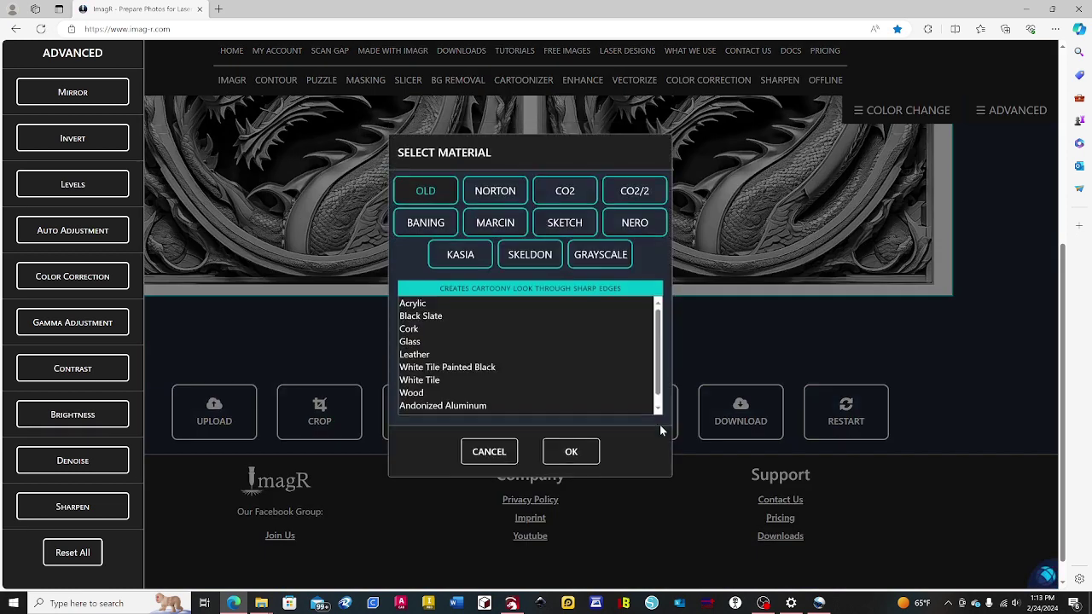
{"action": "left_click", "coordinate": [422, 205]}
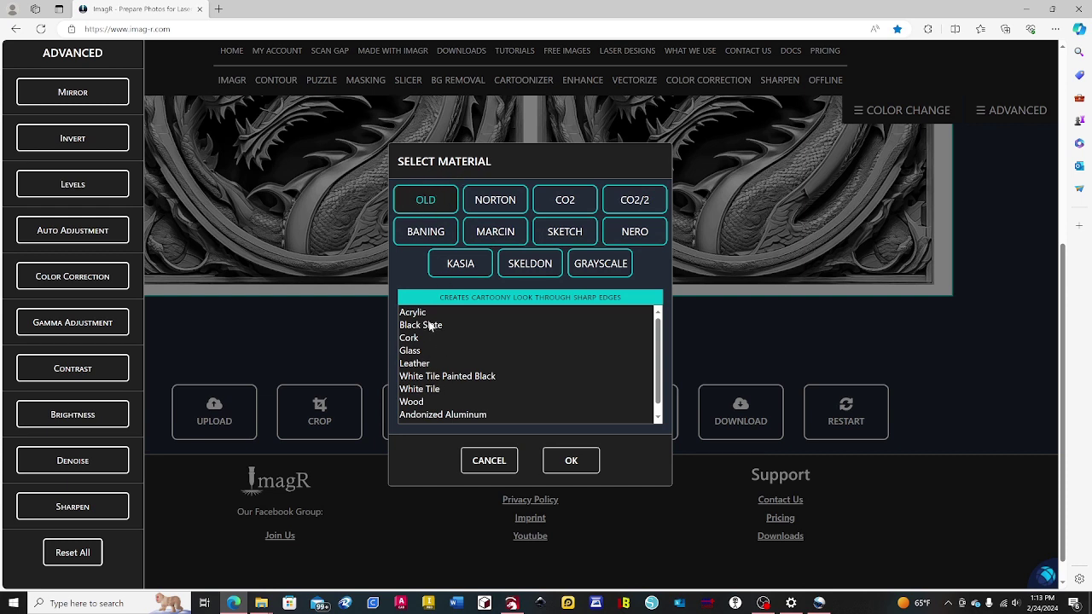
{"action": "left_click", "coordinate": [461, 328]}
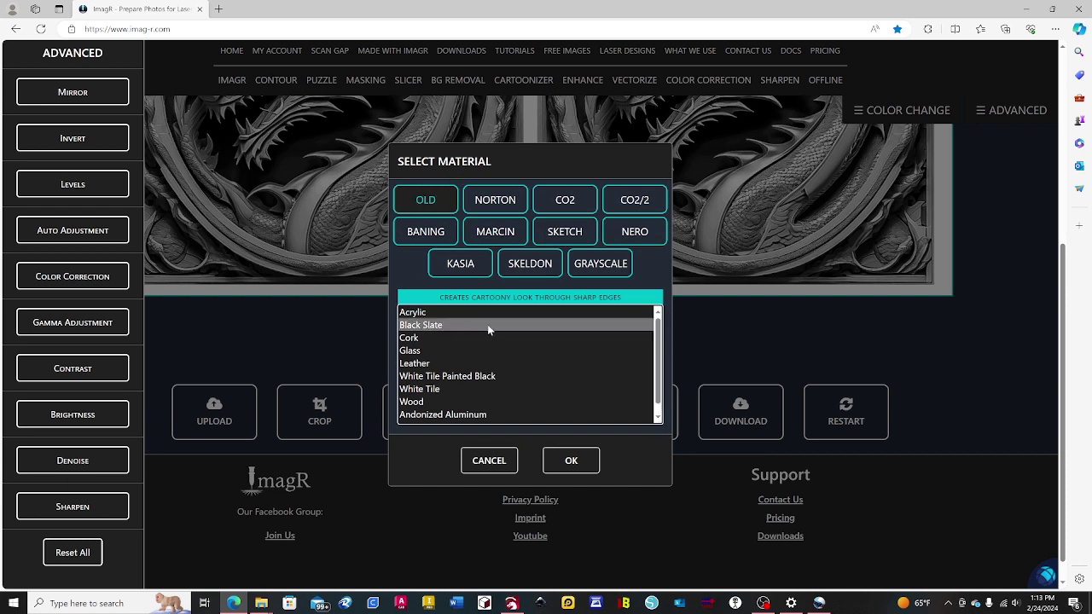
{"action": "left_click", "coordinate": [504, 234]}
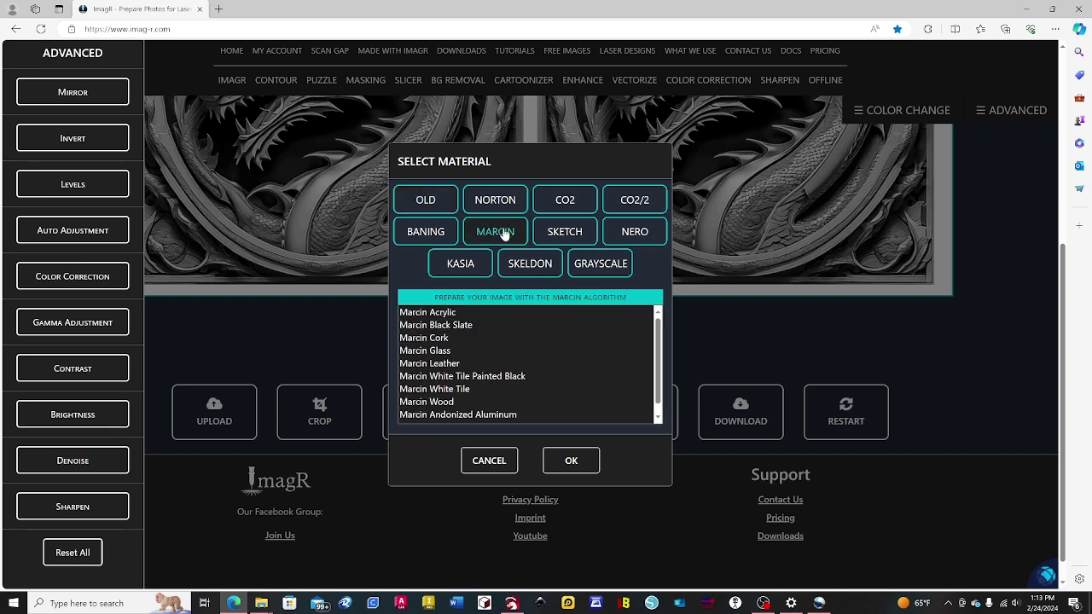
{"action": "left_click", "coordinate": [432, 328]}
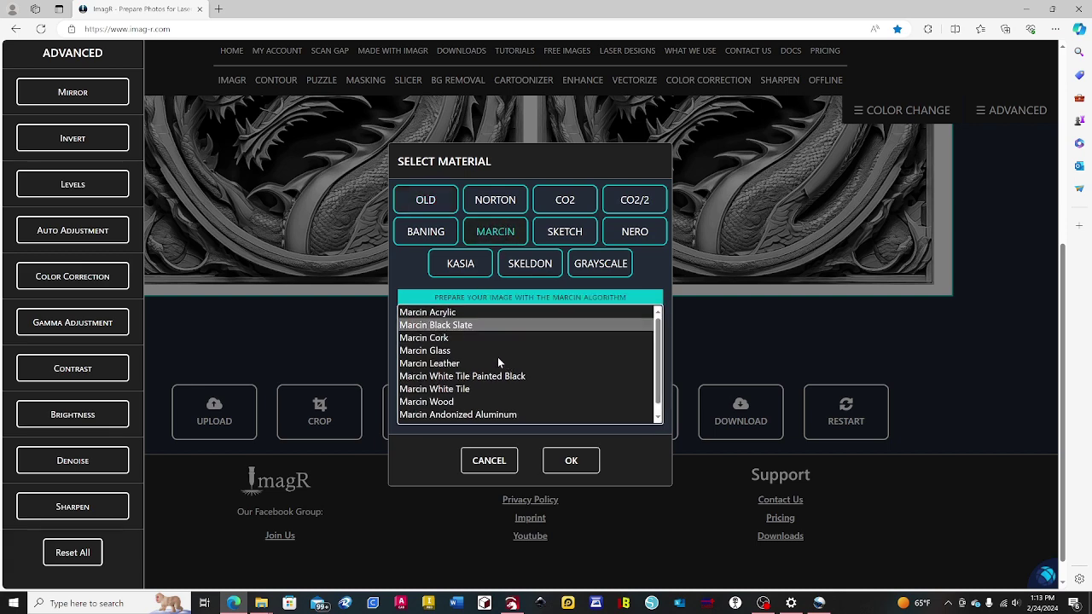
{"action": "left_click", "coordinate": [570, 461]}
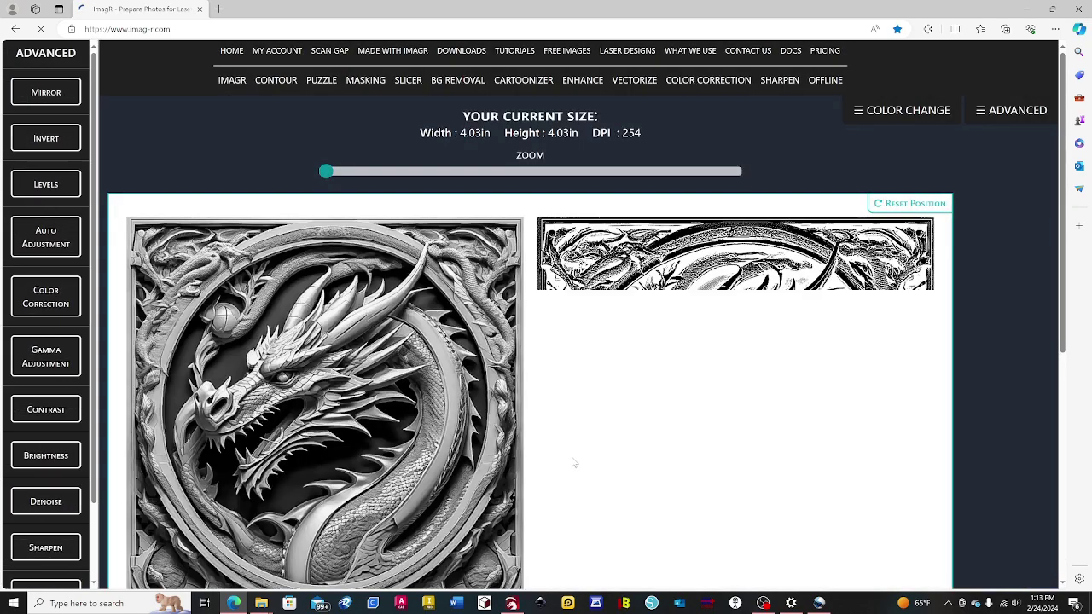
Apply the One Touch auto-enhancement to the Marcin Black Slate dragon
{"action": "scroll", "coordinate": [612, 379], "scroll_direction": "down", "scroll_amount": 3}
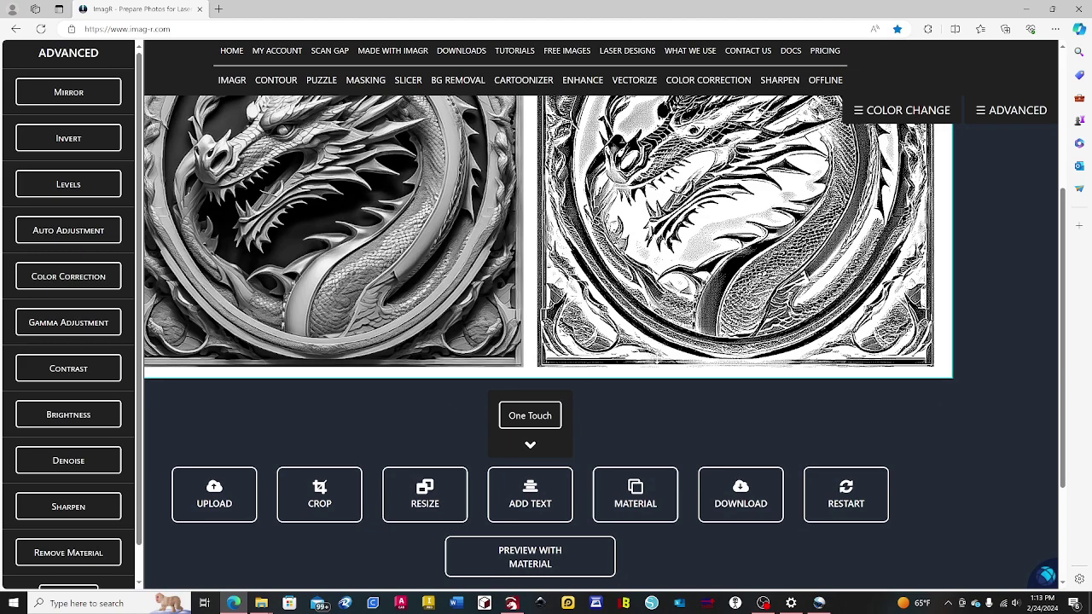
{"action": "scroll", "coordinate": [530, 512], "scroll_direction": "up", "scroll_amount": 2}
{"action": "left_click", "coordinate": [529, 580]}
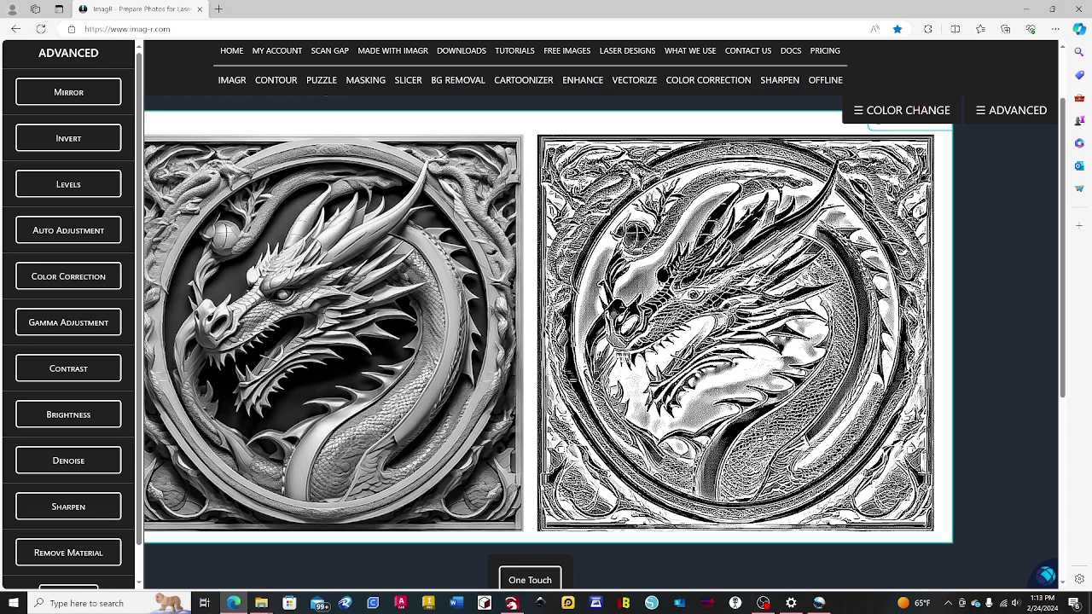
Bring up the Download Image options for the processed dragon
{"action": "scroll", "coordinate": [624, 355], "scroll_direction": "down", "scroll_amount": 1}
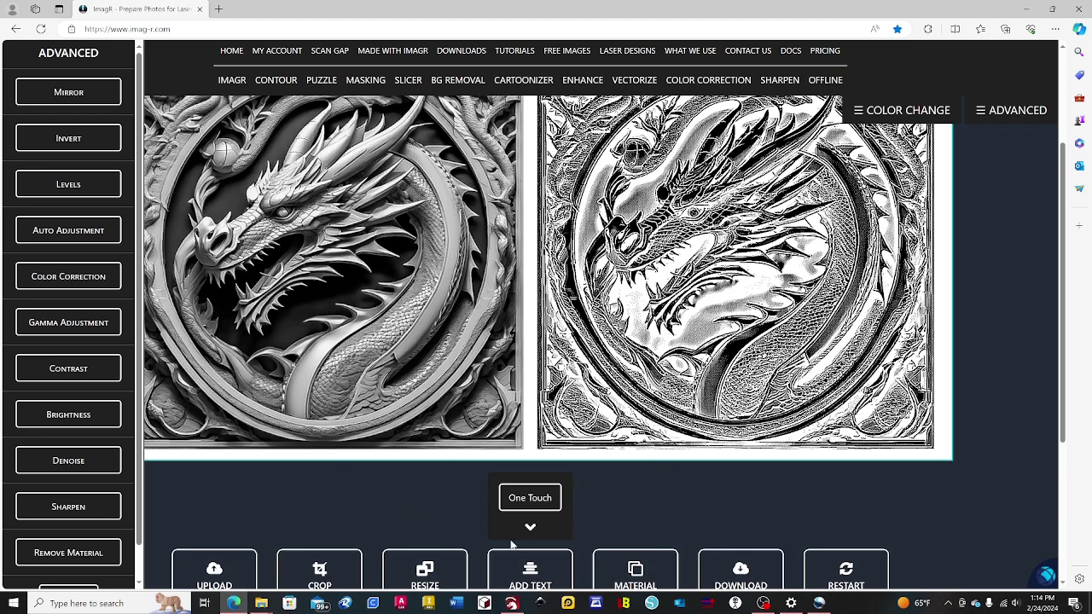
{"action": "scroll", "coordinate": [599, 517], "scroll_direction": "up", "scroll_amount": 1}
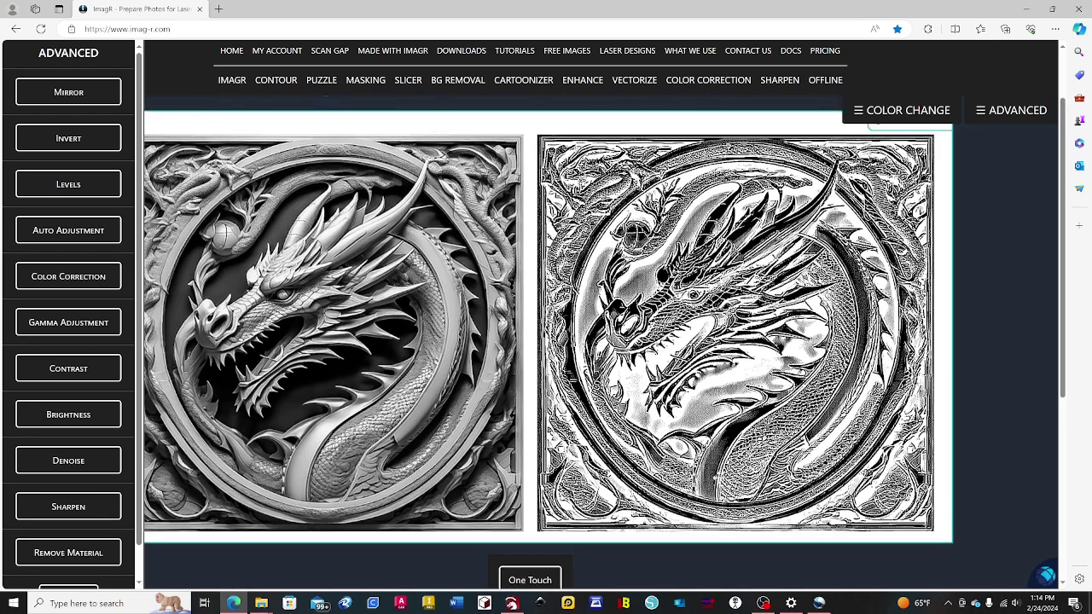
{"action": "scroll", "coordinate": [688, 392], "scroll_direction": "down", "scroll_amount": 3}
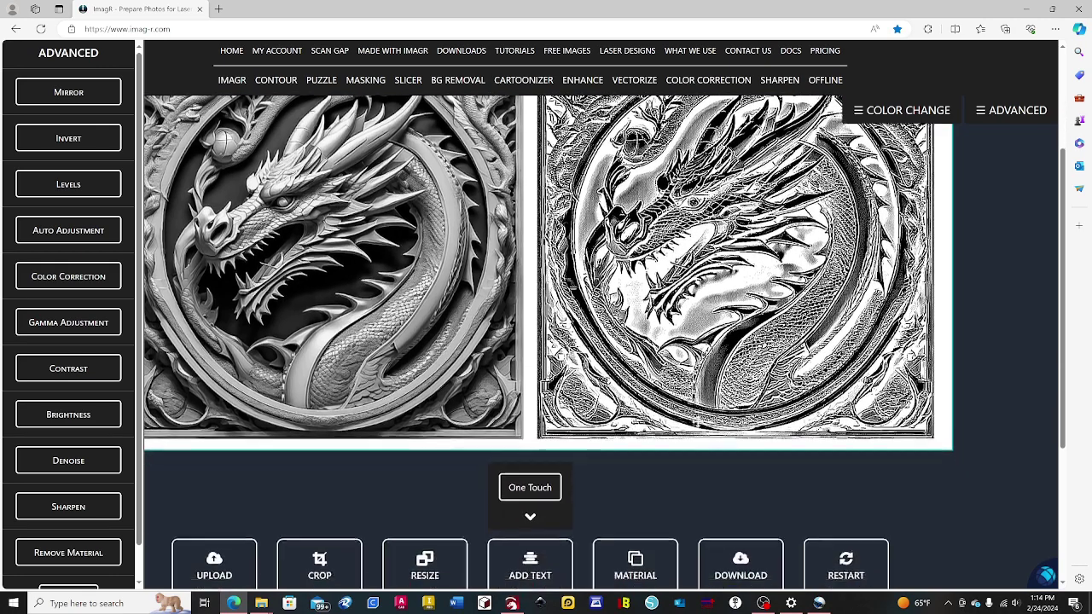
{"action": "left_click", "coordinate": [736, 419]}
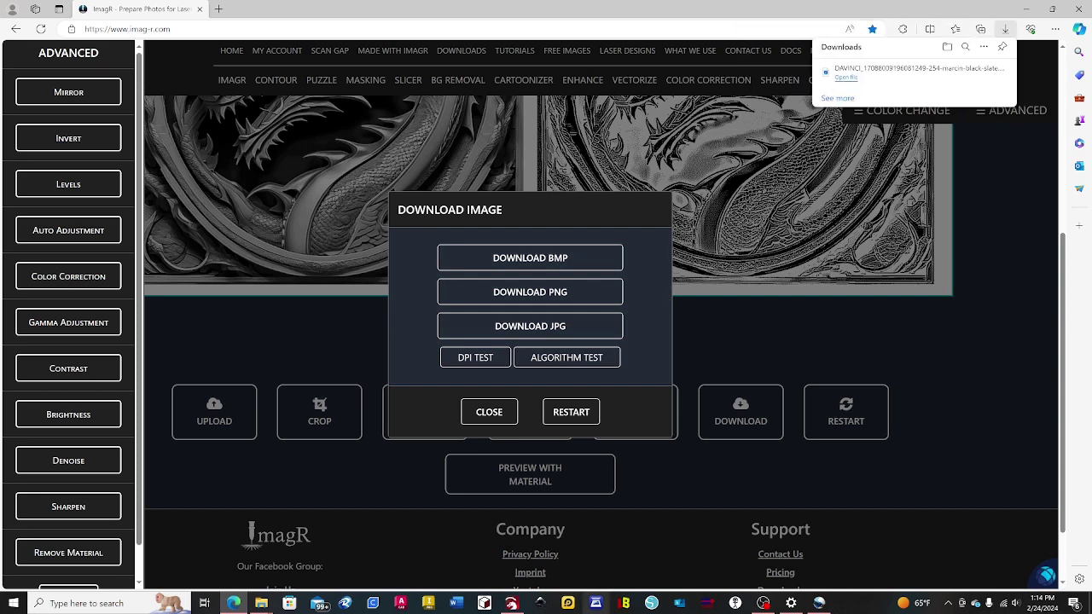
Switch to the LightBurn coaster project, frame the empty jig squares, and start an import
{"action": "left_click", "coordinate": [511, 603]}
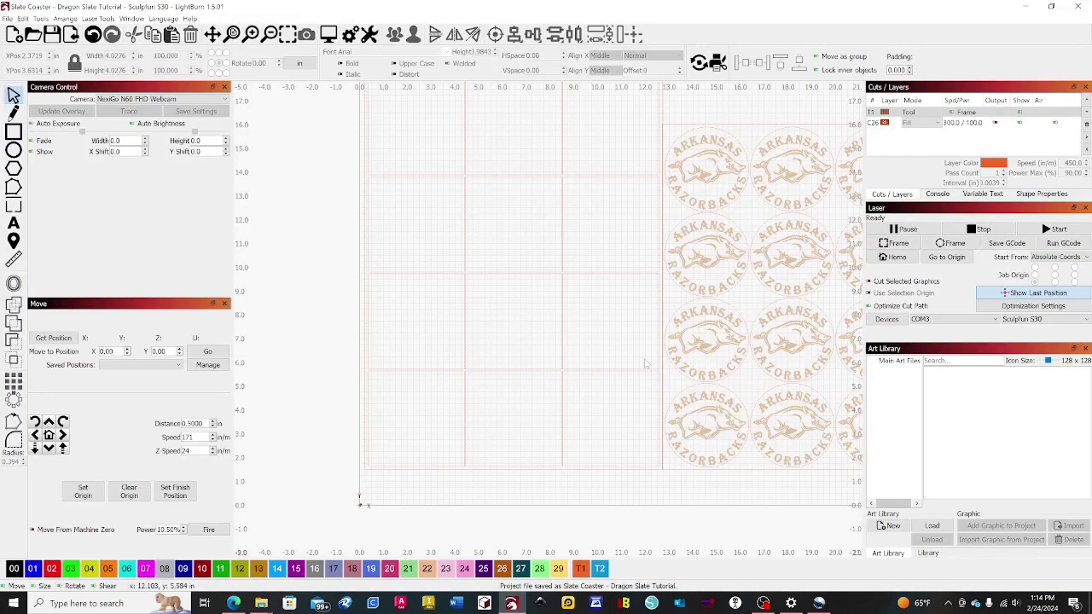
{"action": "left_click_drag", "start_coordinate": [501, 319], "coordinate": [486, 312]}
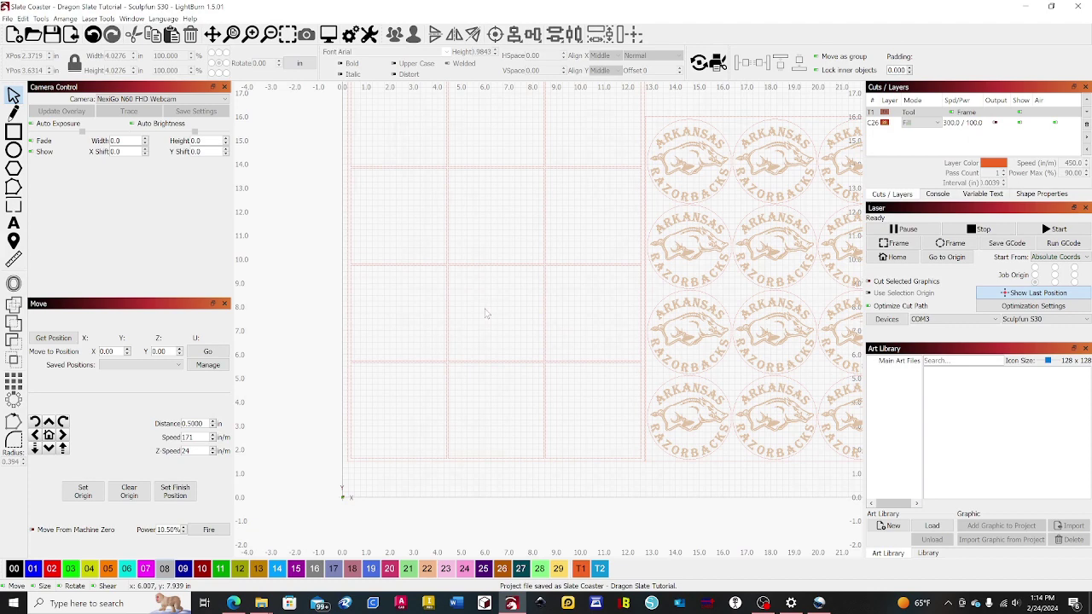
{"action": "left_click_drag", "start_coordinate": [468, 356], "coordinate": [438, 392]}
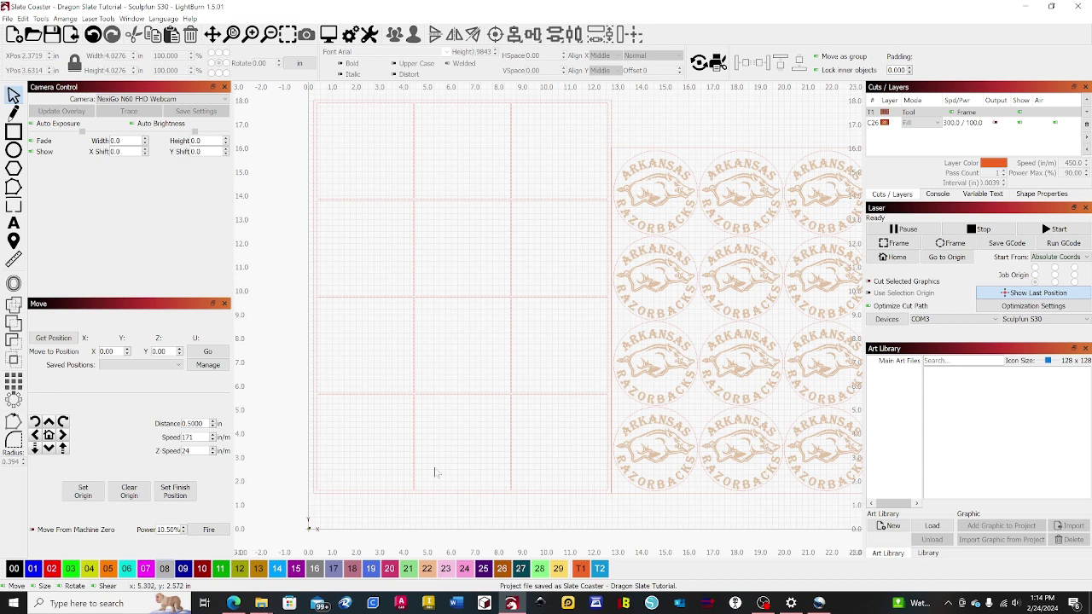
{"action": "left_click_drag", "start_coordinate": [398, 426], "coordinate": [445, 433]}
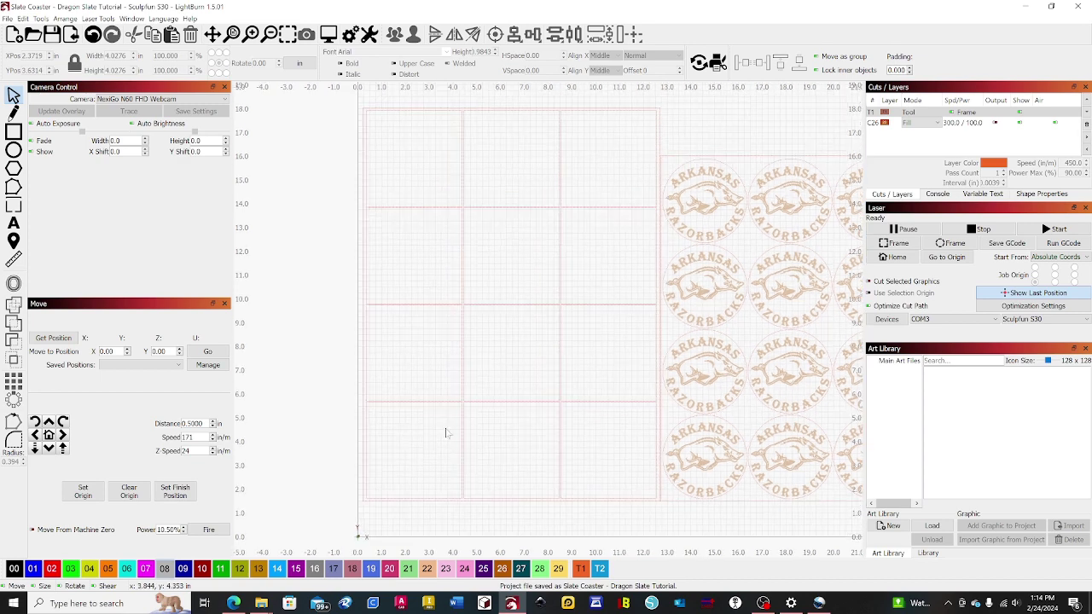
{"action": "left_click", "coordinate": [71, 35]}
Import the Marcin Black Slate dragon PNG and centre it in the bottom-left jig square
{"action": "double_click", "coordinate": [341, 105]}
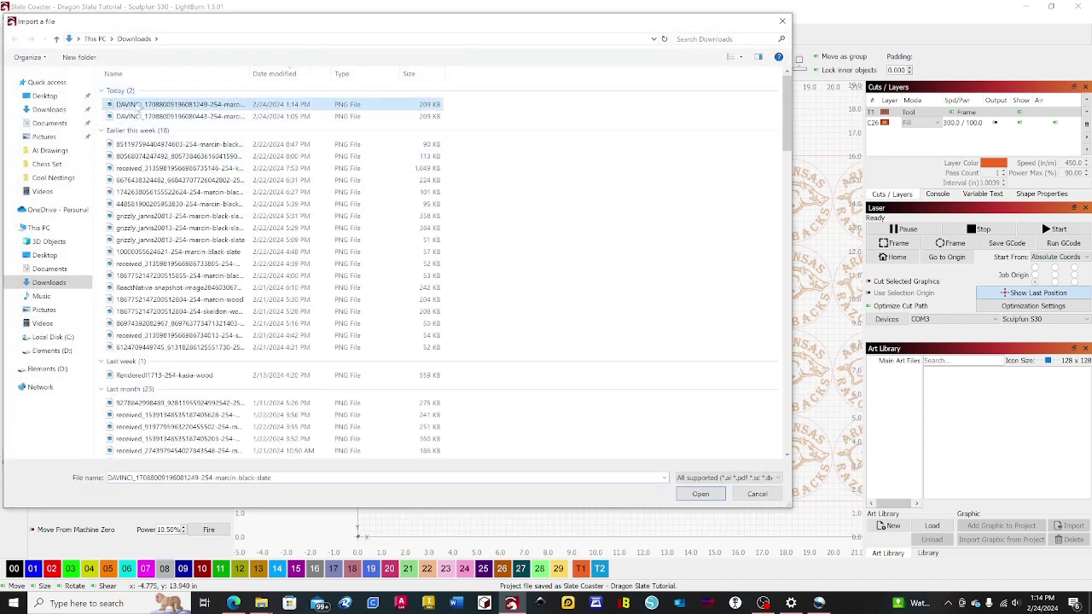
{"action": "scroll", "coordinate": [549, 319], "scroll_direction": "up", "scroll_amount": 4}
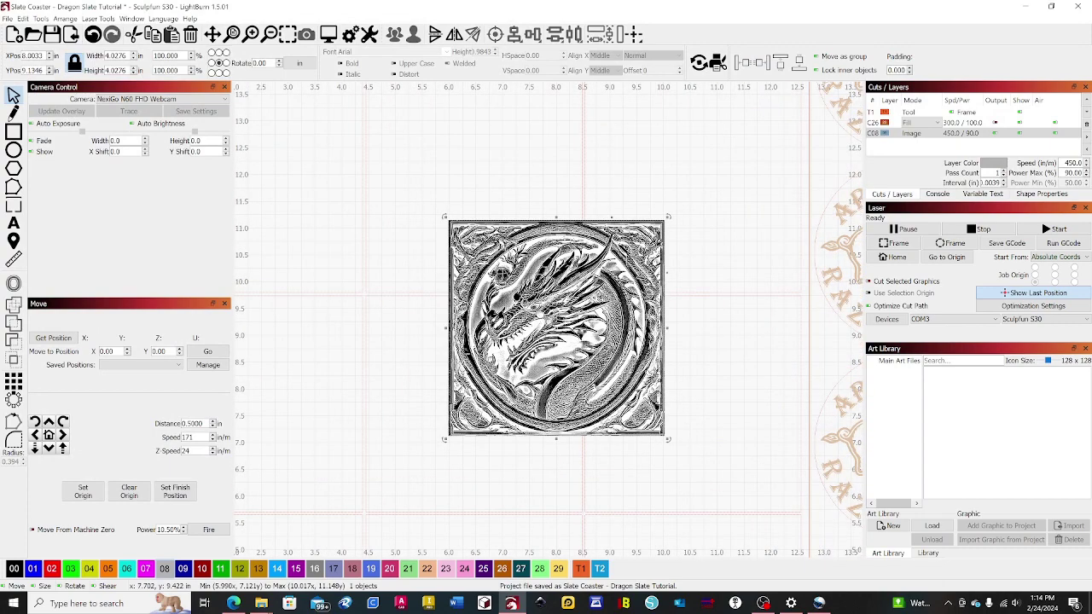
{"action": "left_click_drag", "start_coordinate": [549, 319], "coordinate": [629, 236]}
{"action": "left_click", "coordinate": [629, 236]}
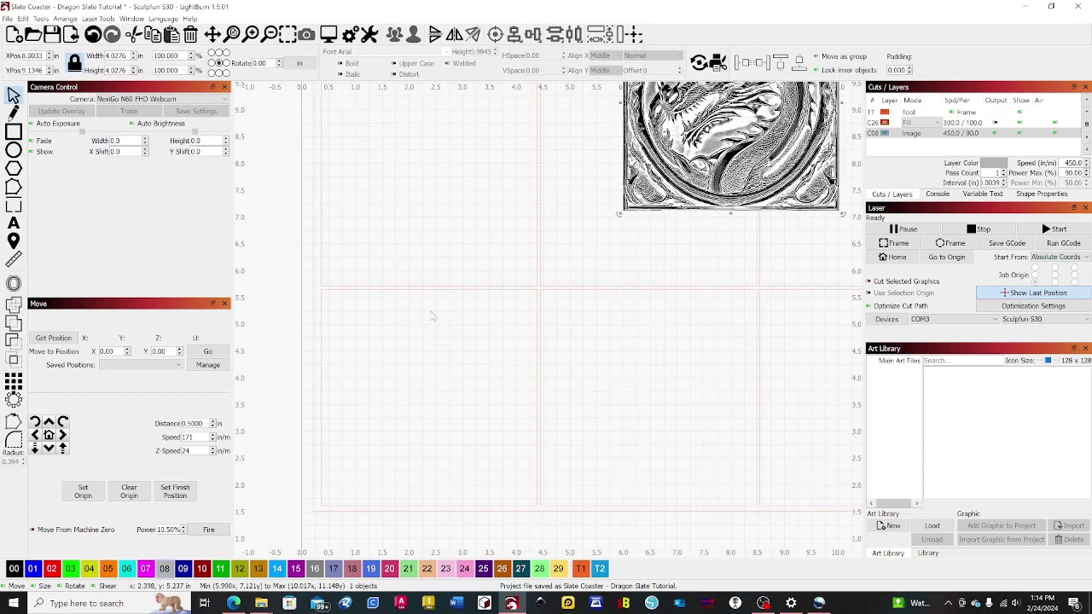
{"action": "key", "text": "ctrl+a"}
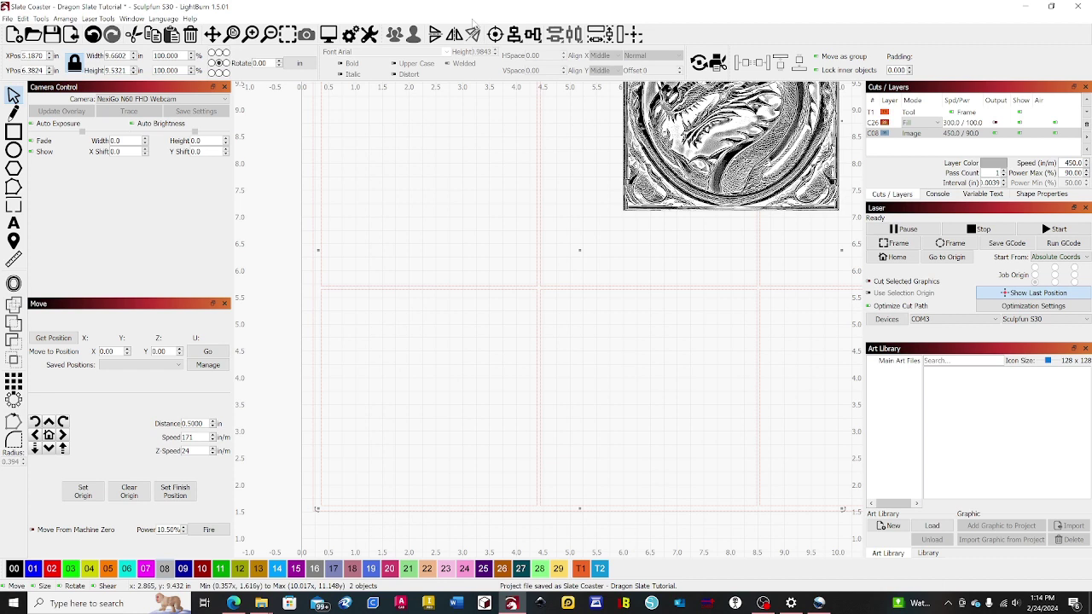
{"action": "left_click", "coordinate": [495, 34]}
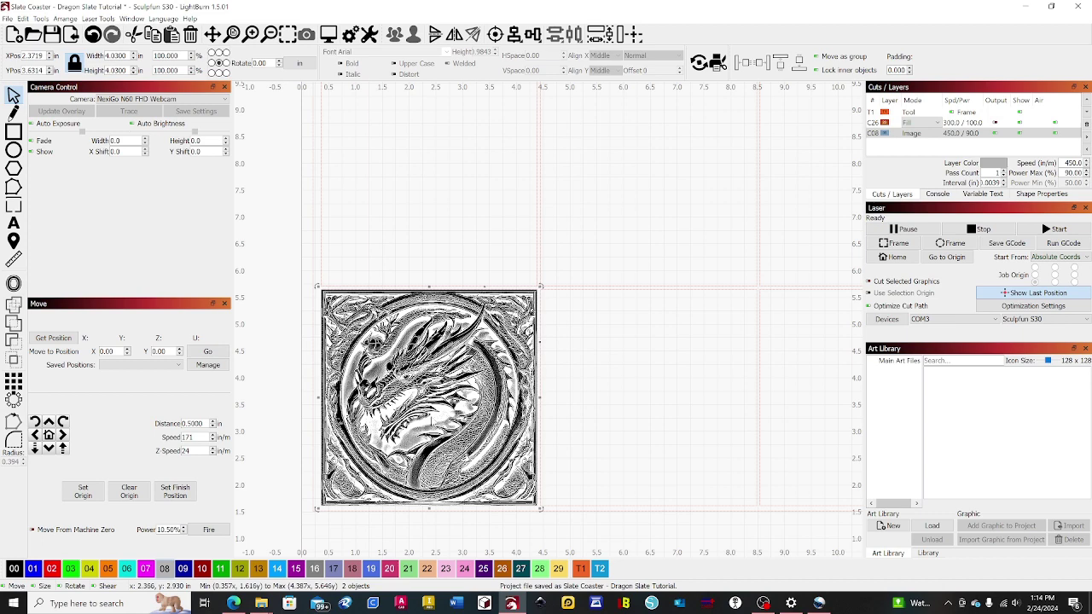
{"action": "scroll", "coordinate": [420, 378], "scroll_direction": "down", "scroll_amount": 2}
{"action": "scroll", "coordinate": [444, 373], "scroll_direction": "up", "scroll_amount": 2}
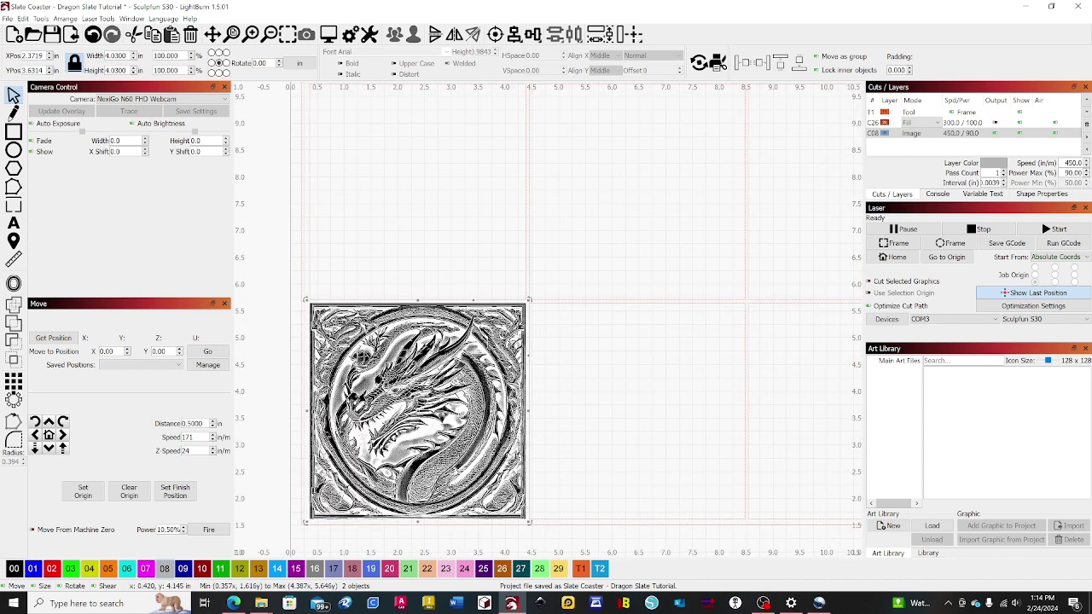
{"action": "scroll", "coordinate": [359, 261], "scroll_direction": "down", "scroll_amount": 1}
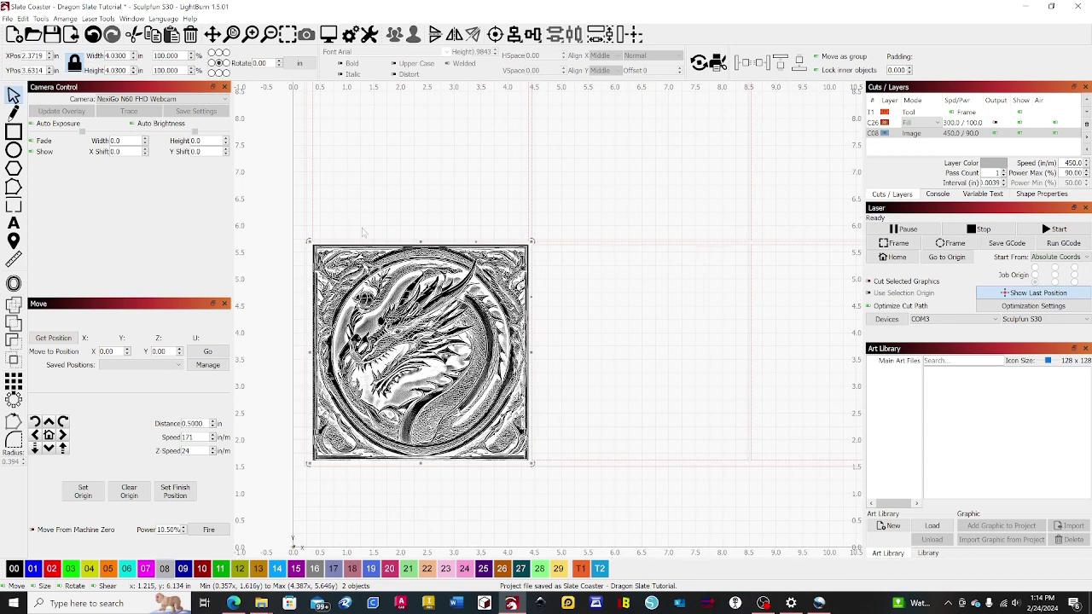
Review layer C08's settings (450 in/min, 90% power, Threshold, 254 DPI) unchanged, then browse the Tools and Edit menus
{"action": "double_click", "coordinate": [964, 133]}
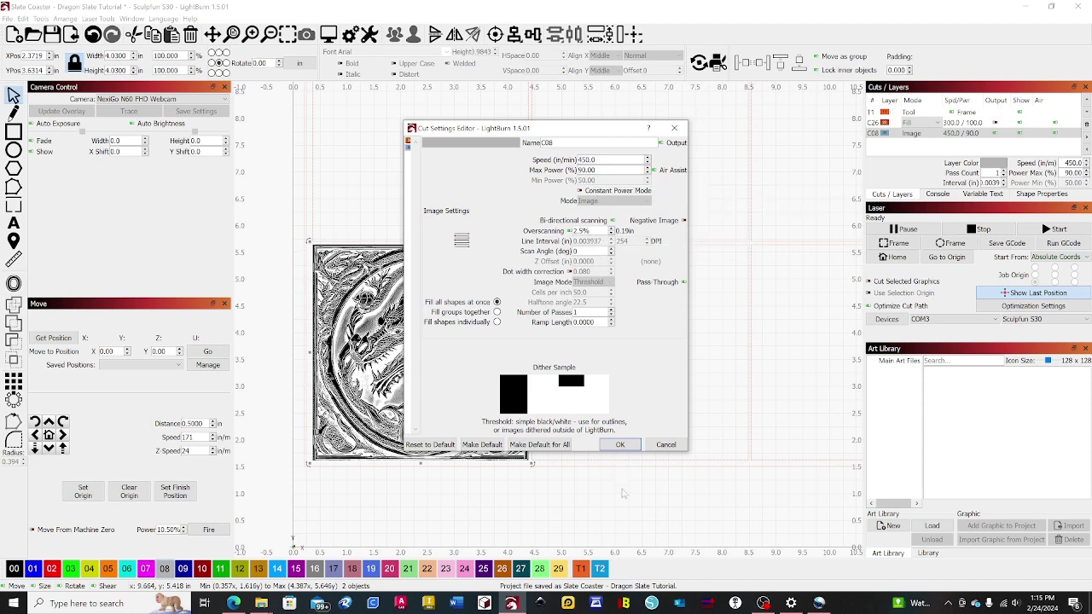
{"action": "left_click", "coordinate": [621, 444]}
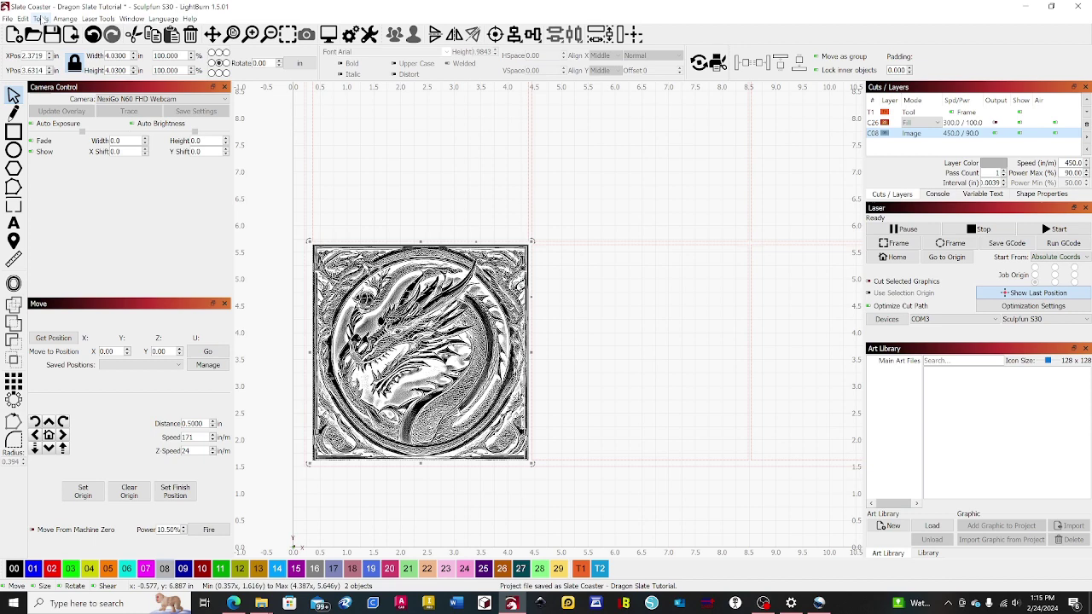
{"action": "left_click", "coordinate": [41, 19]}
{"action": "mouse_move", "coordinate": [23, 18]}
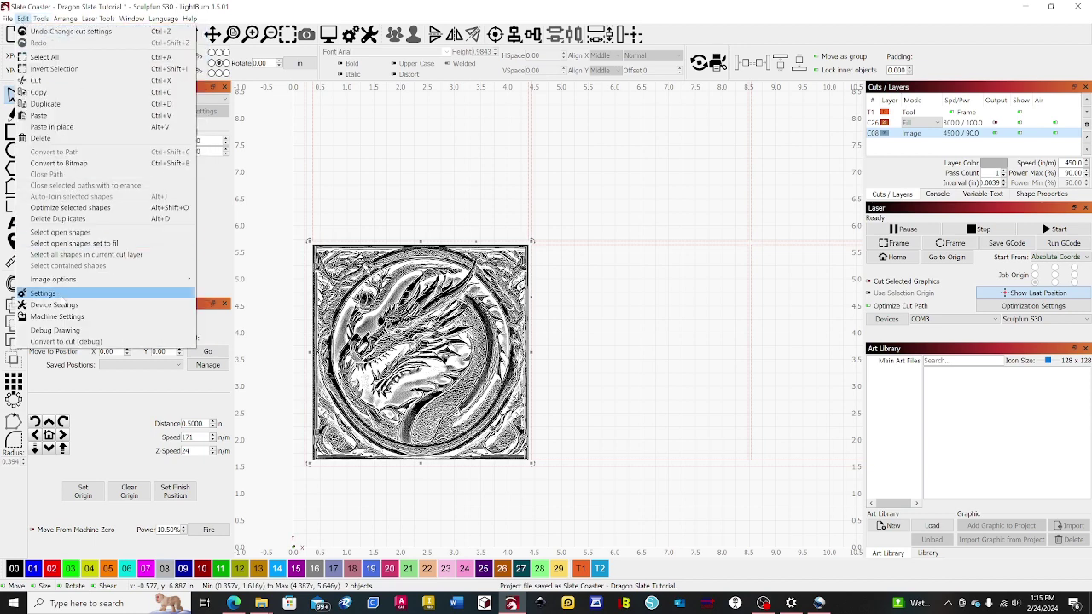
Set diode speed units to mm/min in Settings, then confirm layer C08 reads 11430 mm/min
{"action": "left_click", "coordinate": [42, 293]}
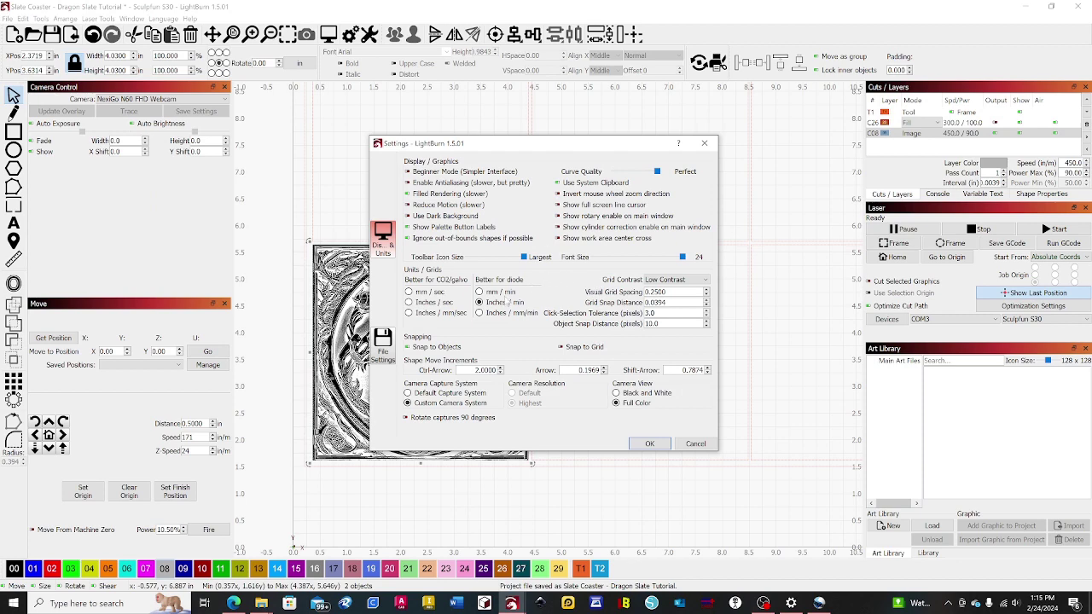
{"action": "left_click", "coordinate": [502, 292]}
{"action": "left_click", "coordinate": [651, 446]}
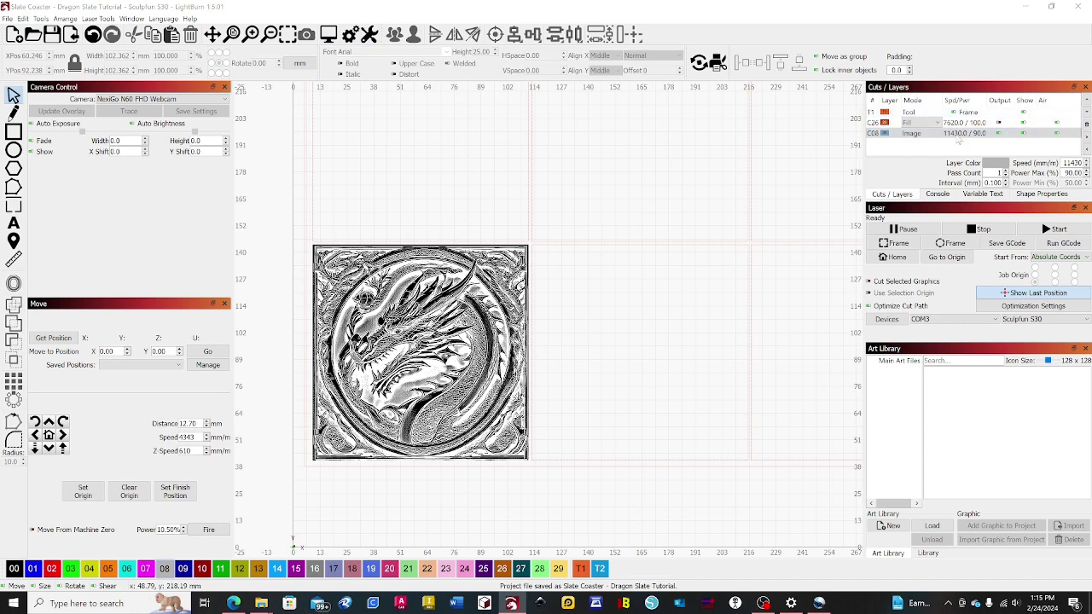
{"action": "double_click", "coordinate": [942, 134]}
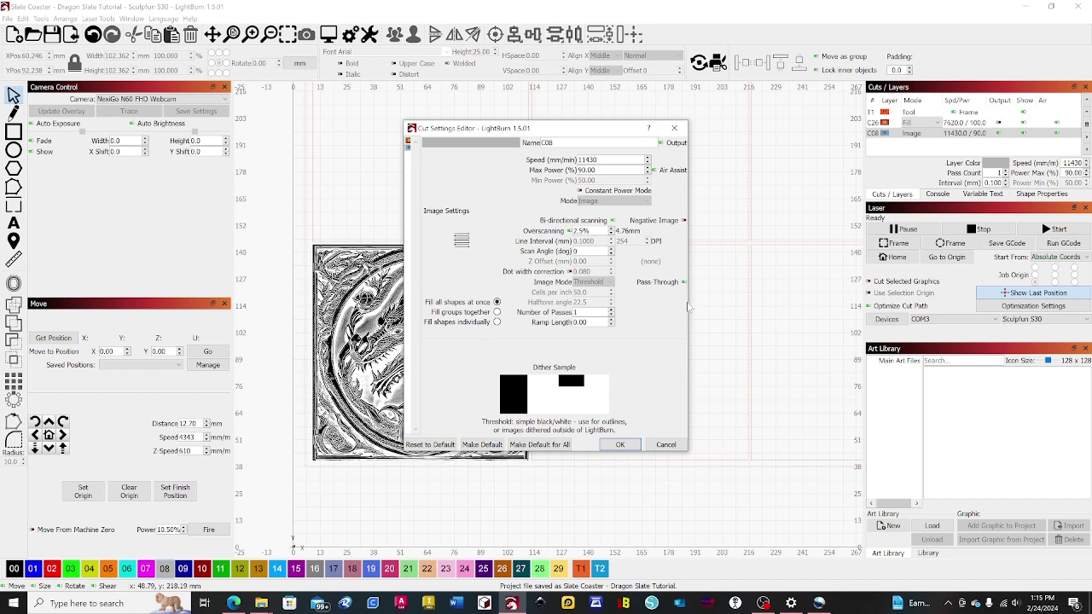
{"action": "left_click", "coordinate": [623, 444]}
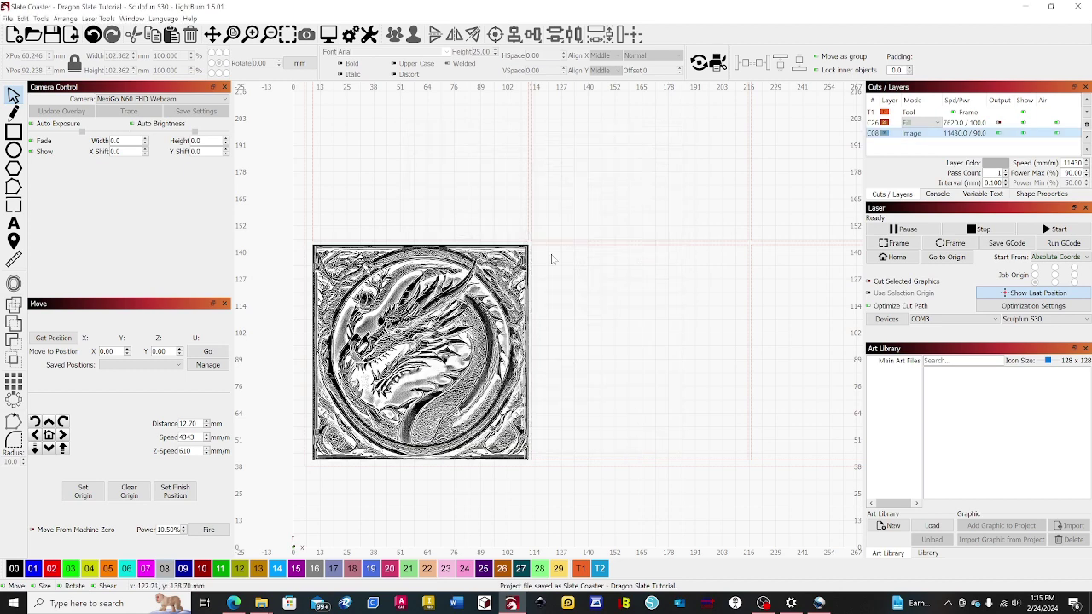